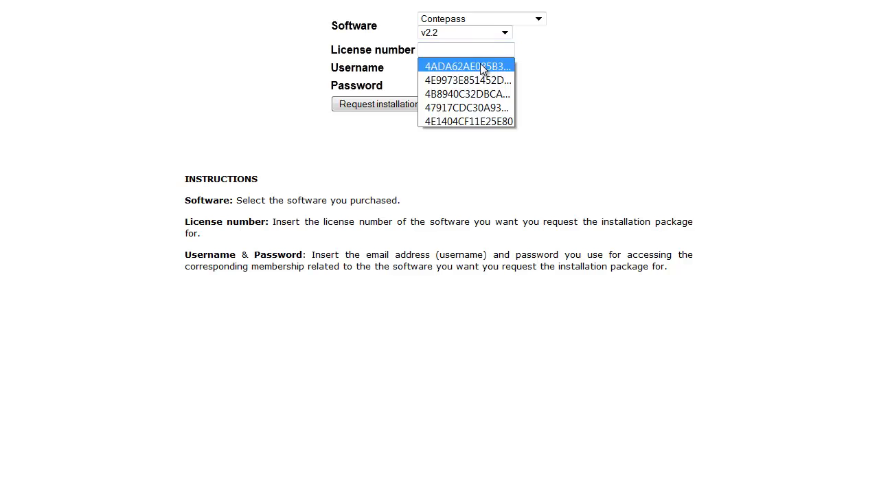
- Fill the Contepass v2.2 request form with the saved license number and account e-mail as username
click(483, 67)
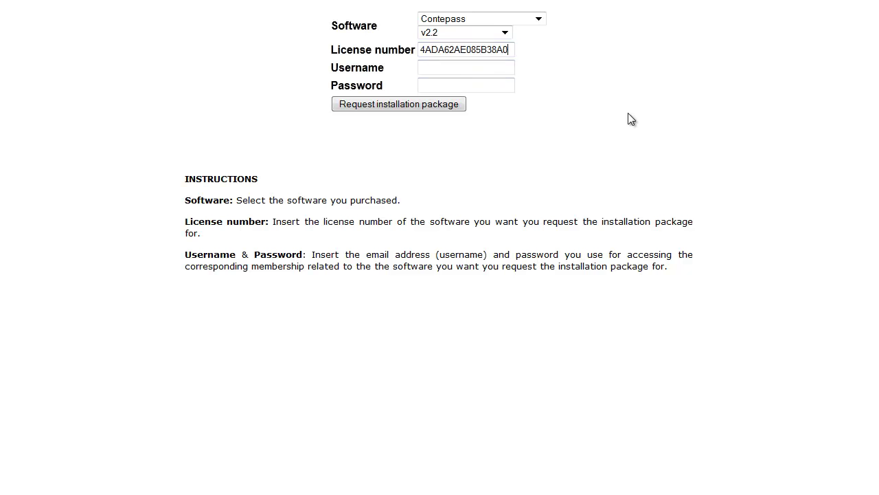
click(458, 68)
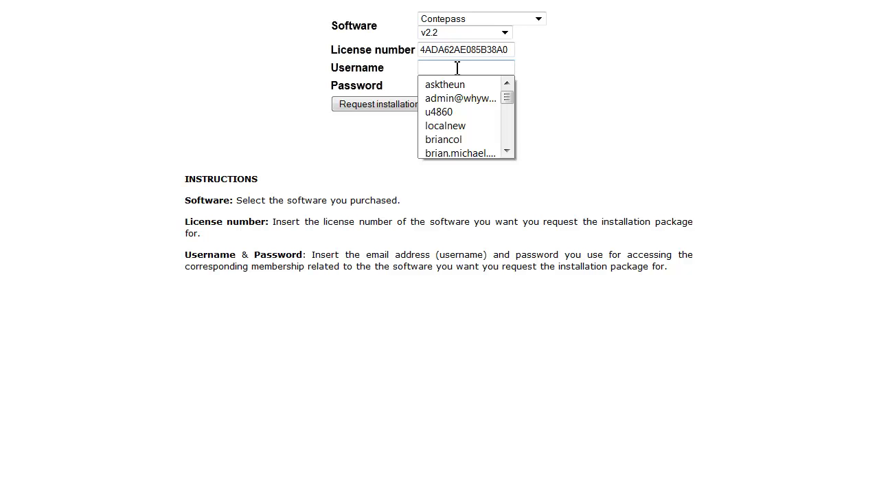
click(434, 152)
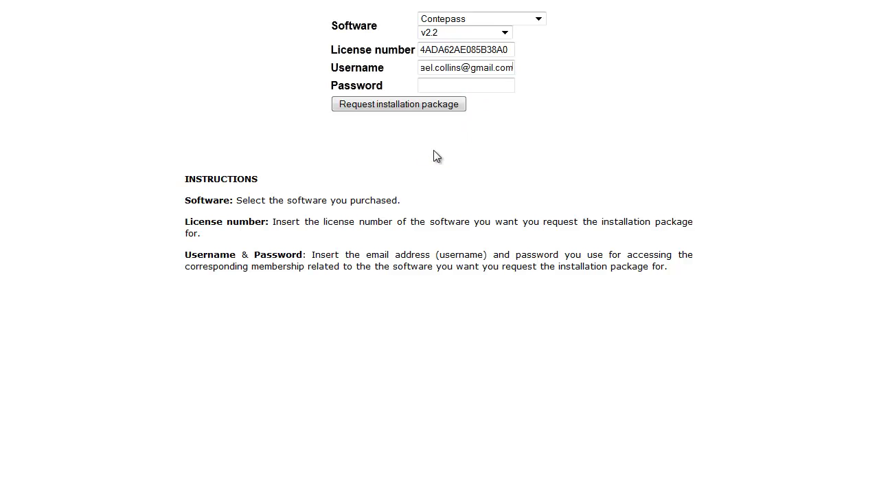
click(447, 81)
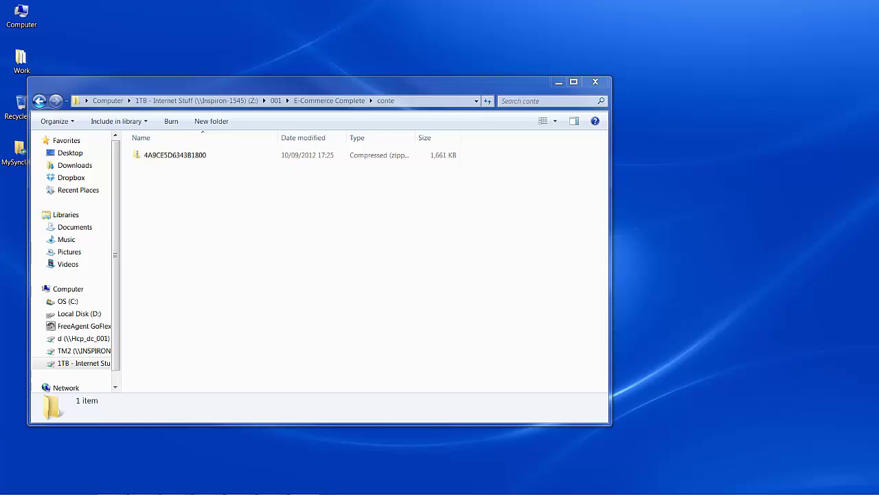
- Extract the downloaded package zip into folder 4A9CE5D6343B1800 using the Extract All wizard
double_click(184, 157)
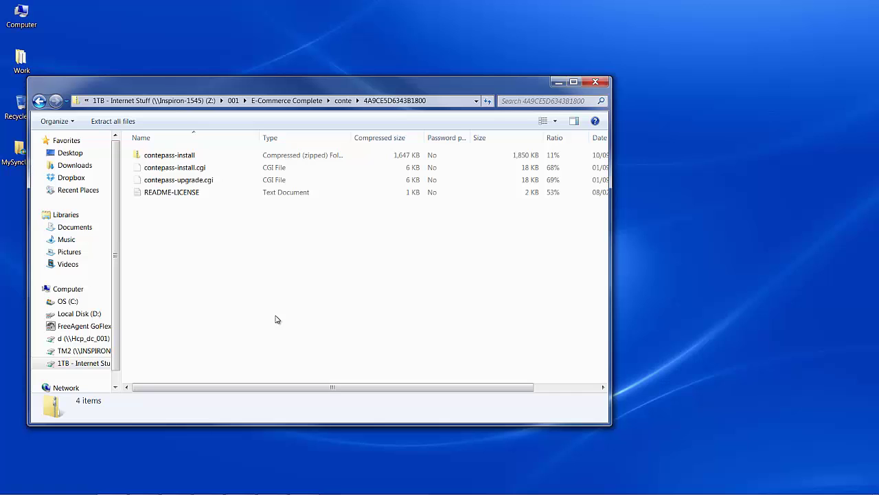
click(113, 121)
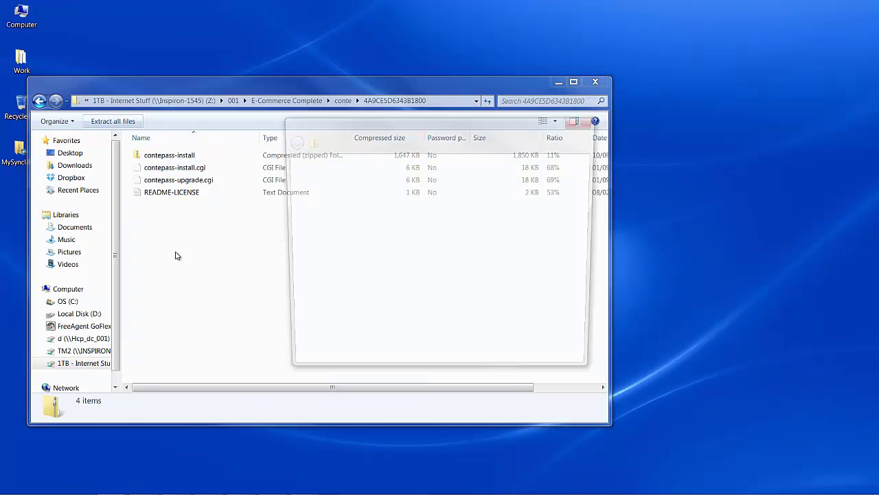
click(534, 365)
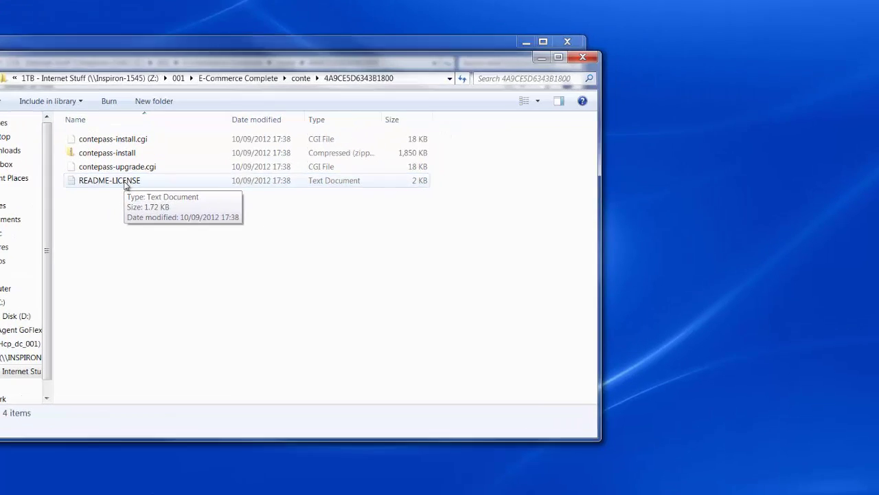
double_click(199, 208)
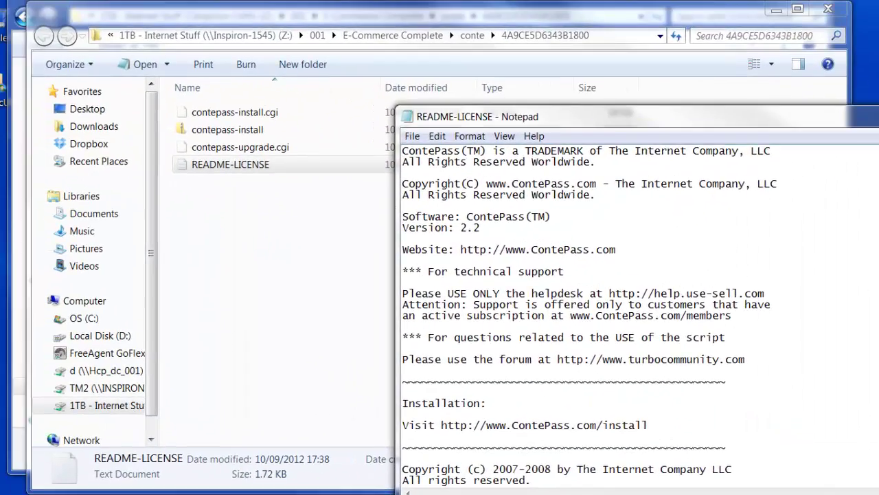
click(832, 42)
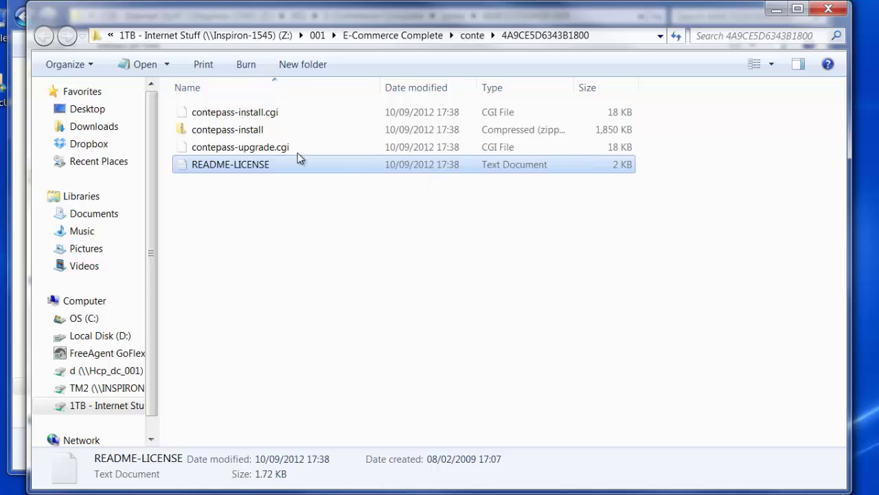
click(274, 149)
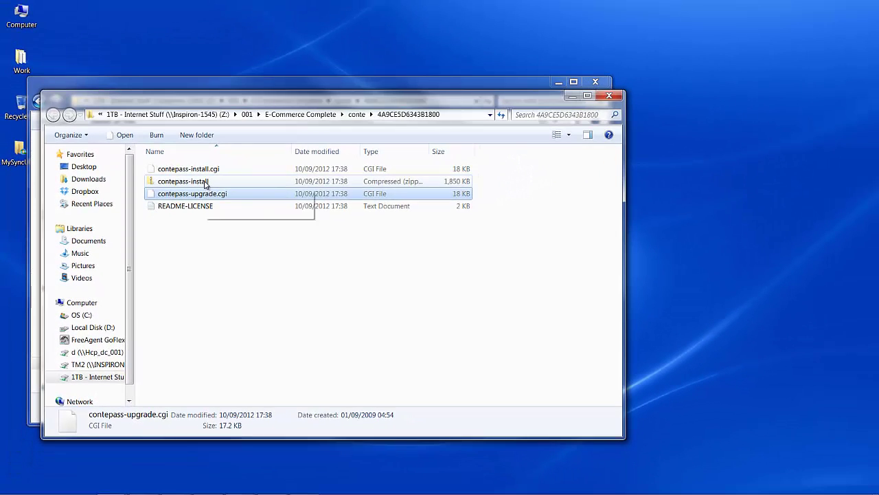
key(Up)
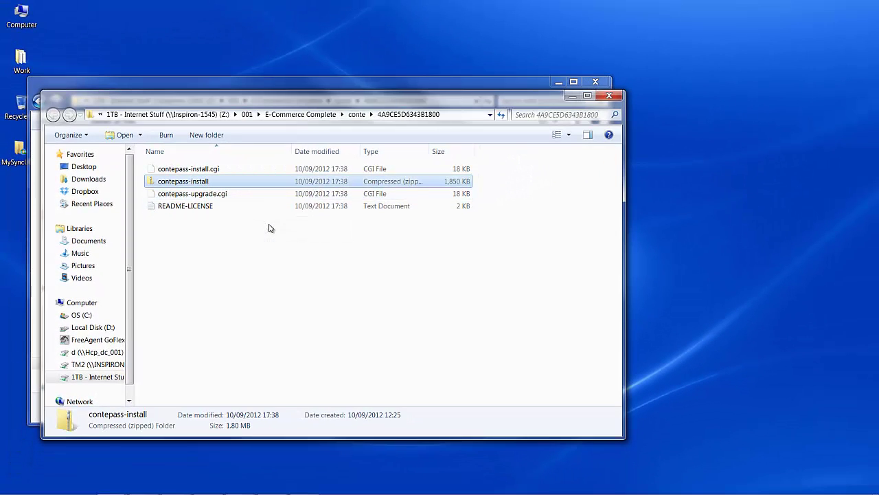
click(219, 171)
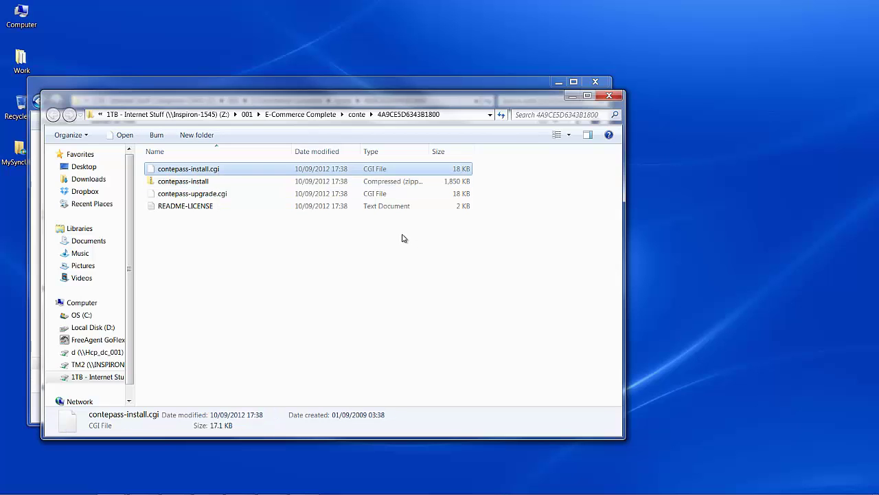
click(219, 183)
click(217, 171)
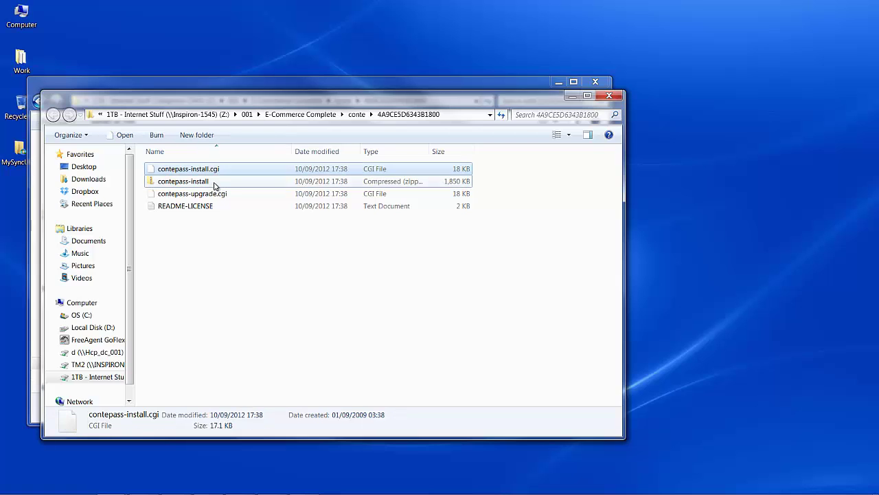
click(219, 184)
click(213, 174)
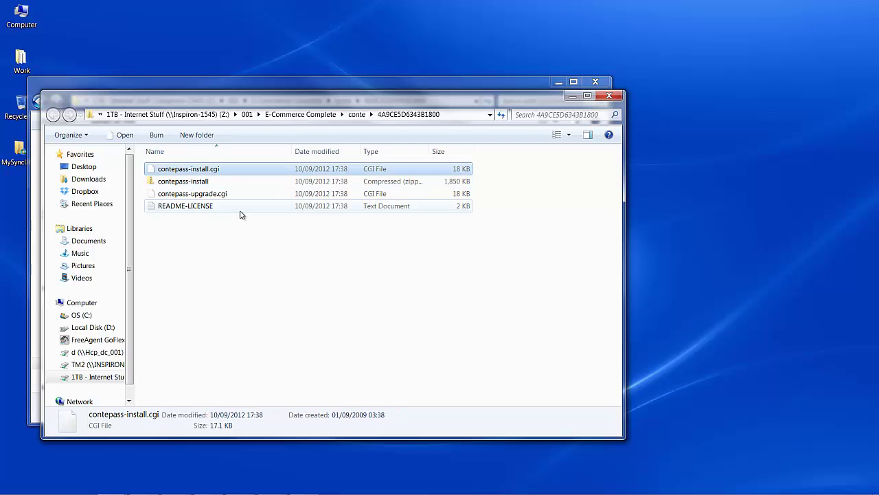
click(208, 183)
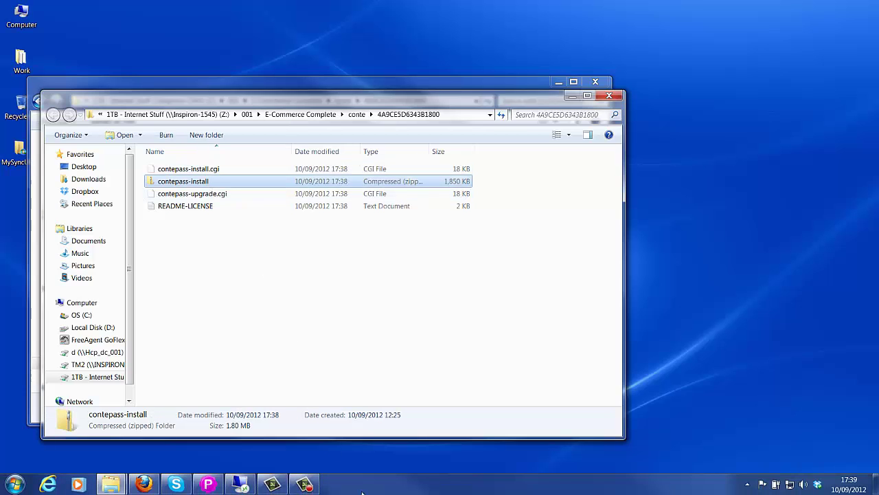
mouse_move(272, 484)
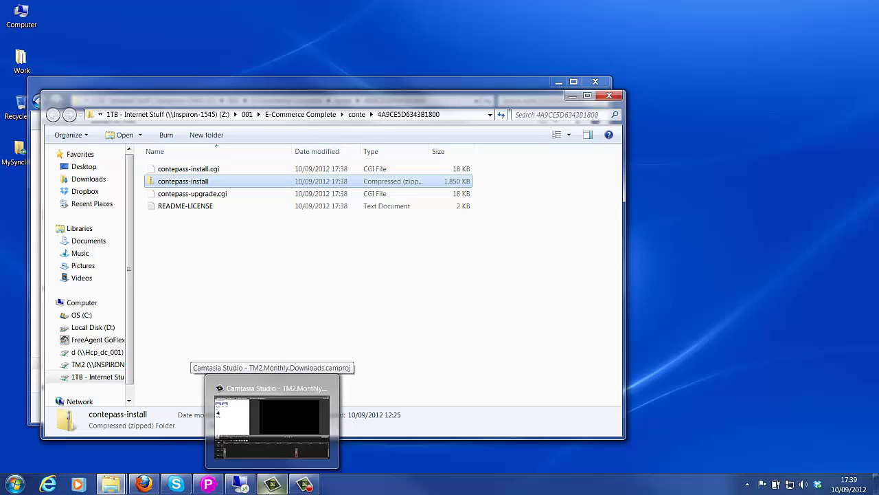
mouse_move(243, 487)
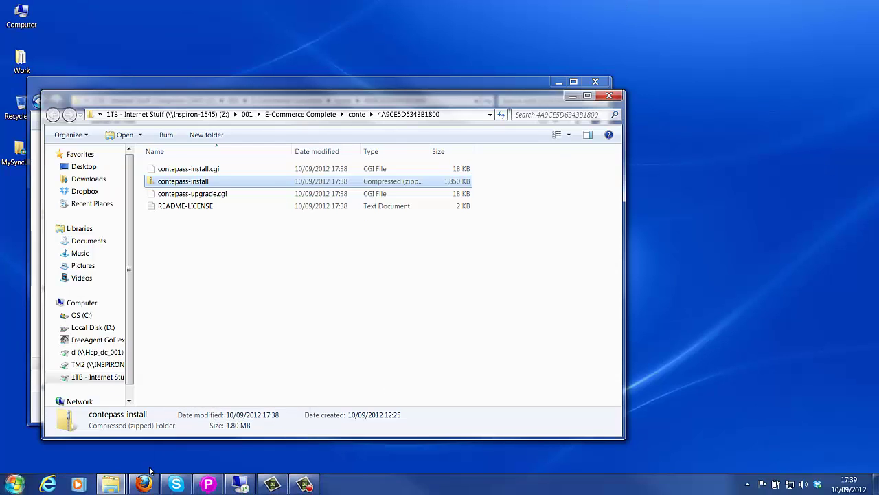
- Go to e-commercecomplete.com:2082 in Firefox and sign in to cPanel with the saved RoboForm login
click(146, 484)
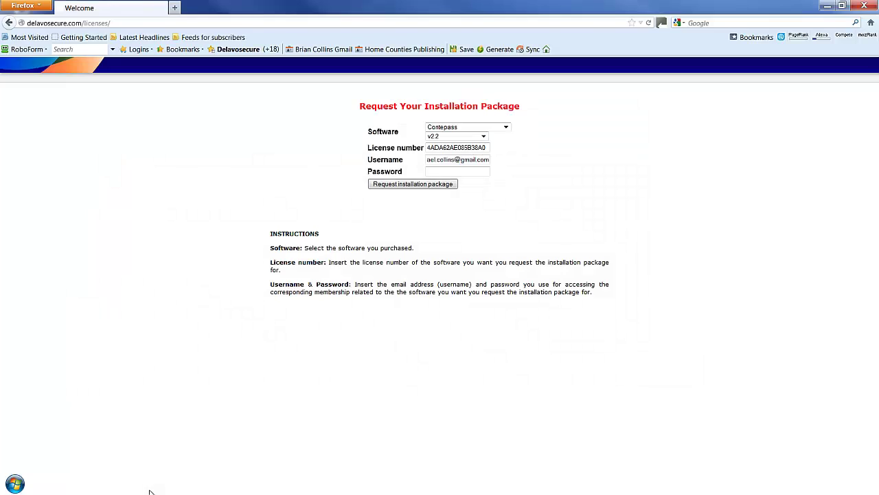
click(204, 23)
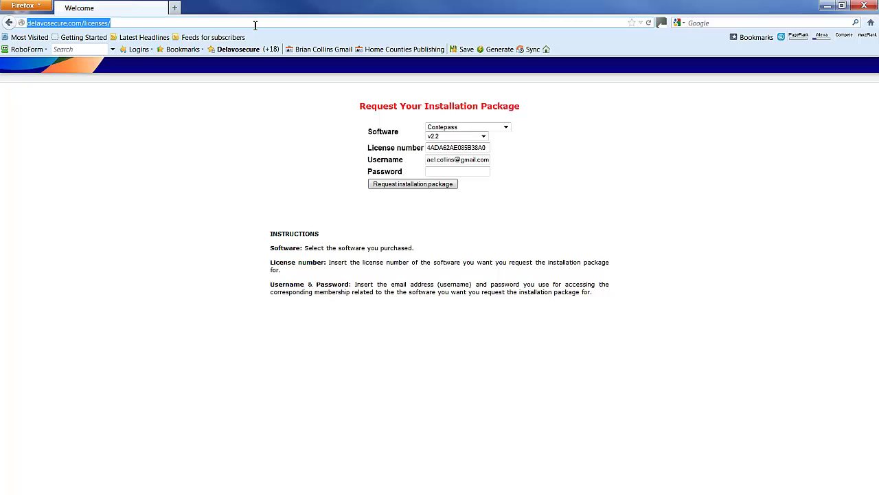
text(e-co)
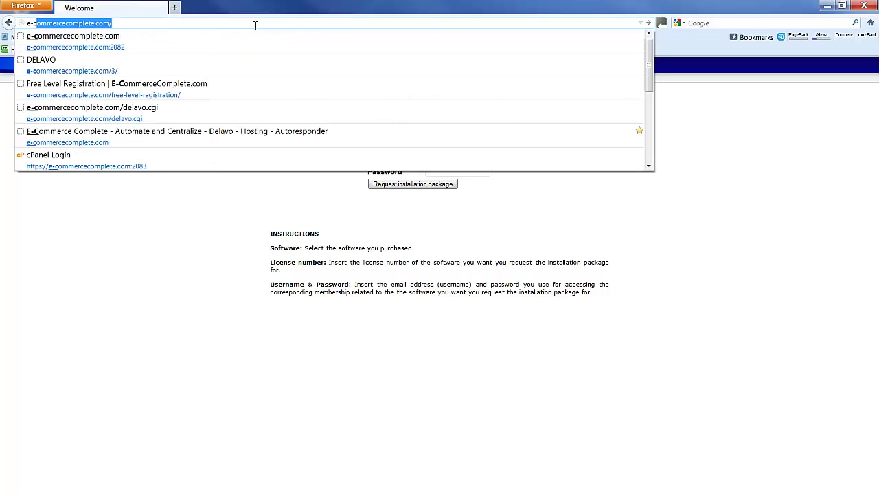
text(mmerce)
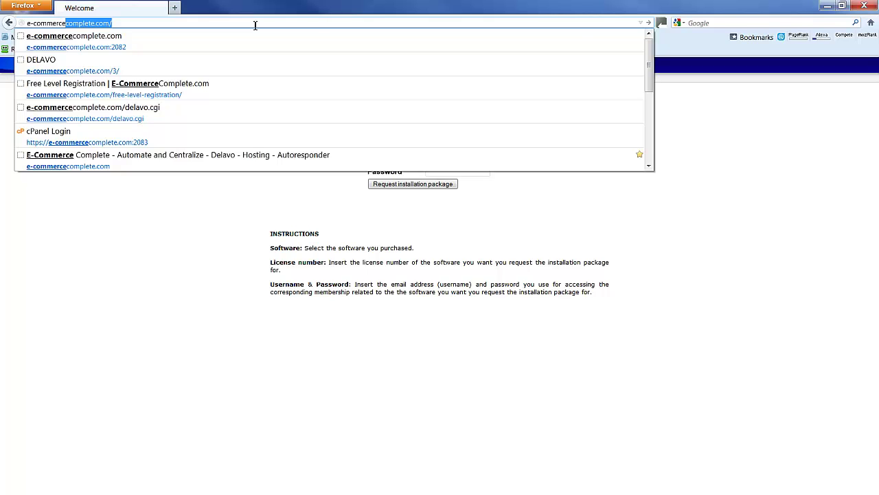
click(210, 36)
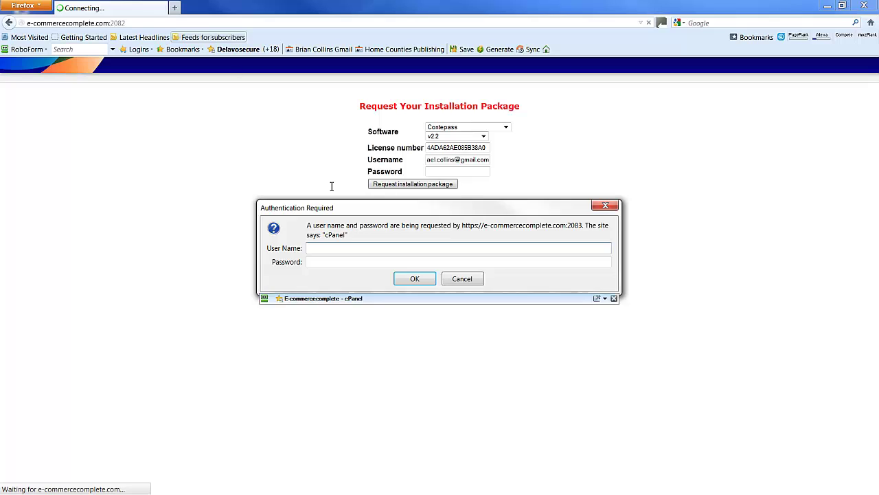
click(339, 300)
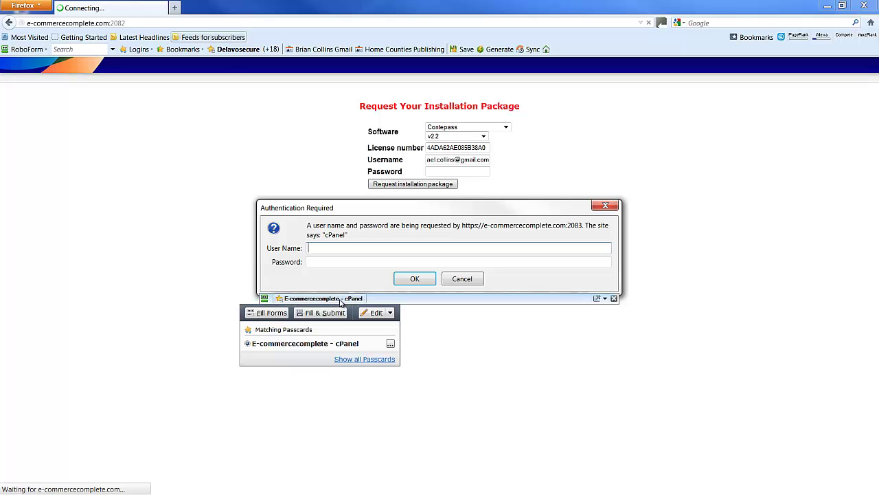
click(339, 308)
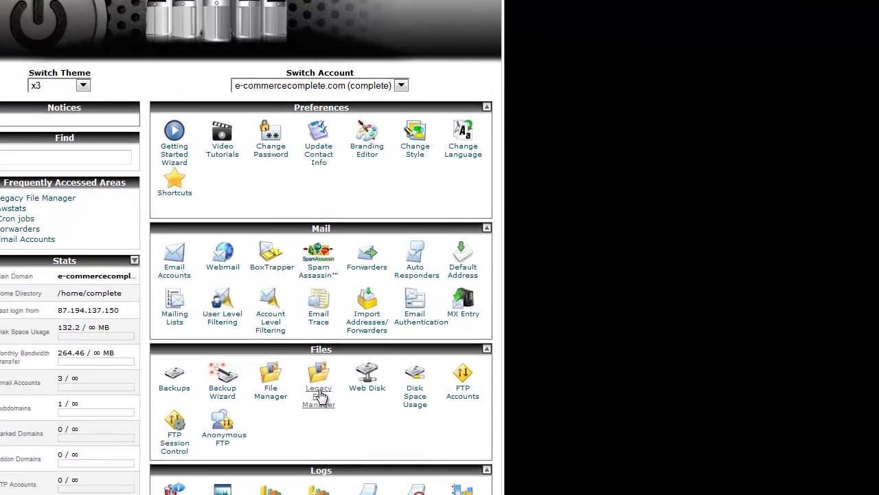
- Open the legacy File Manager's upload page for the public_html folder
click(319, 392)
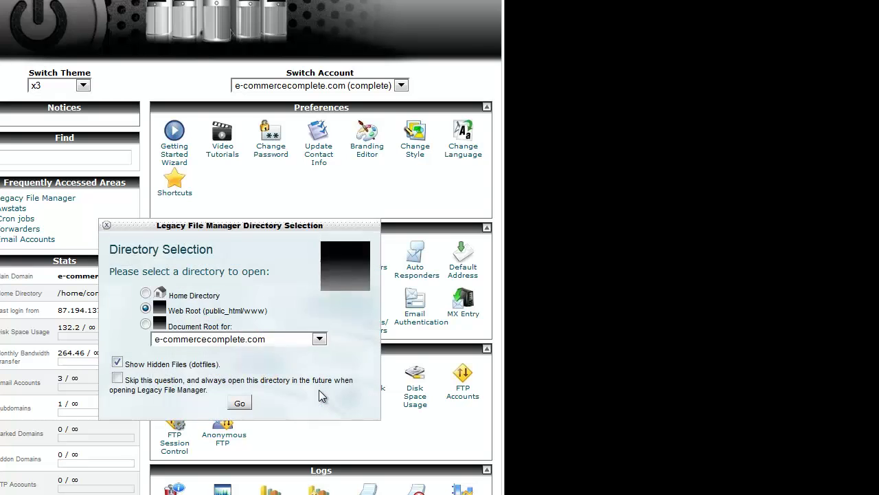
click(237, 403)
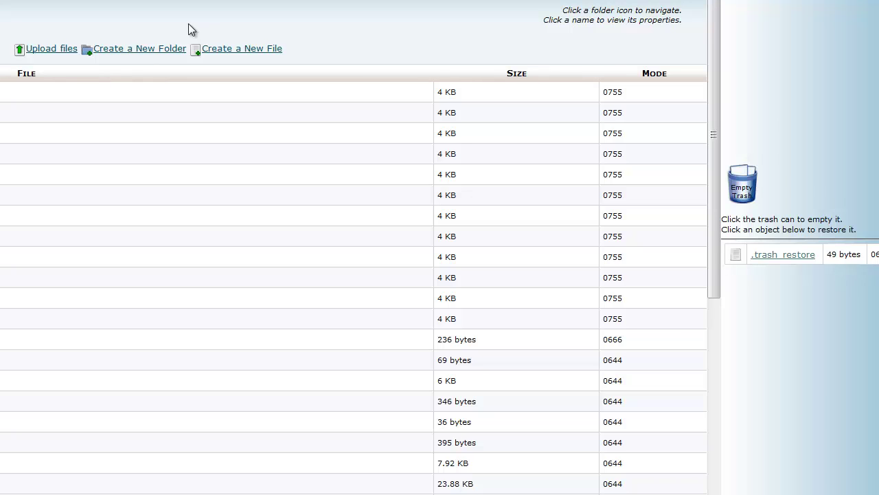
click(46, 48)
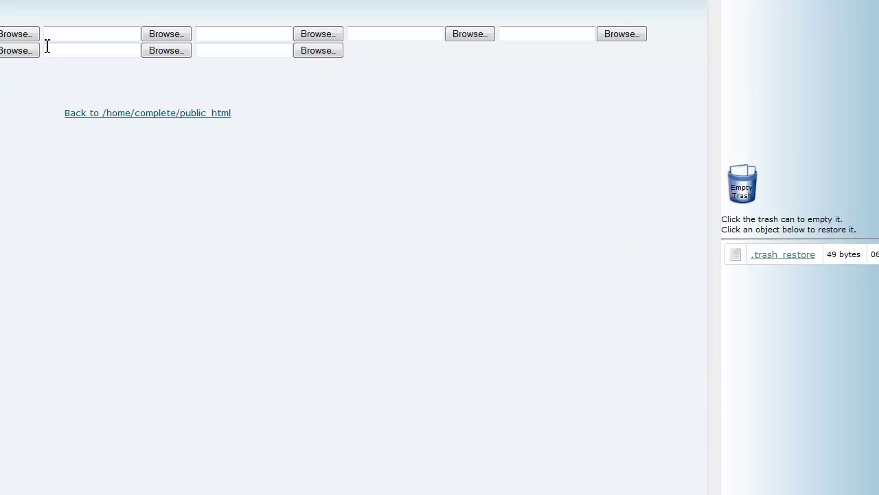
- Choose contepass-install.cgi from the extracted package in the conte folder as the first upload
click(16, 34)
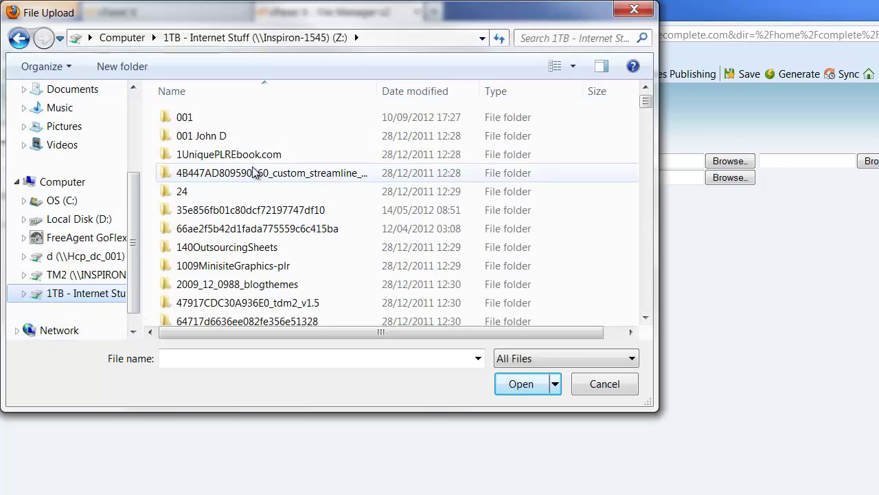
double_click(182, 119)
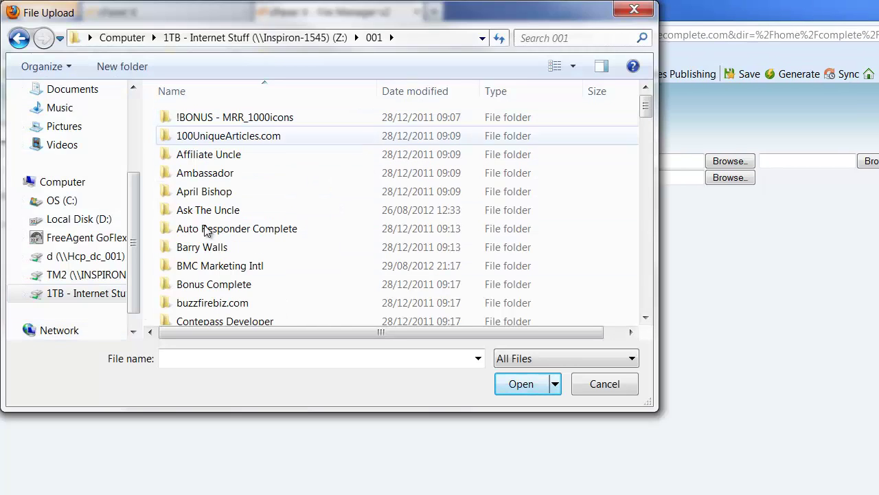
scroll(214, 285, down, 2)
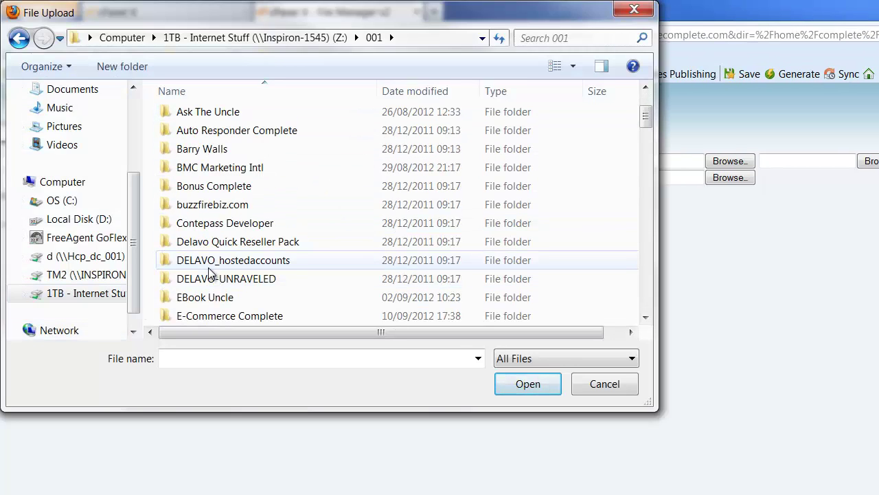
scroll(208, 267, down, 1)
double_click(211, 262)
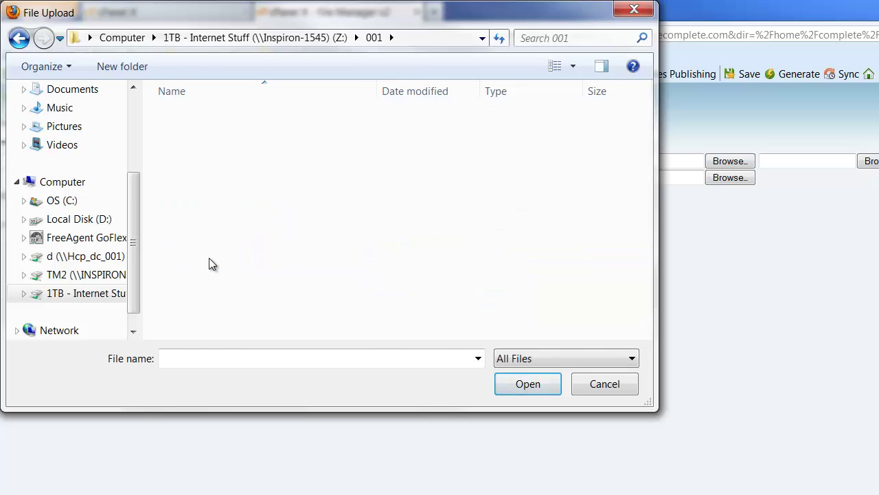
double_click(189, 154)
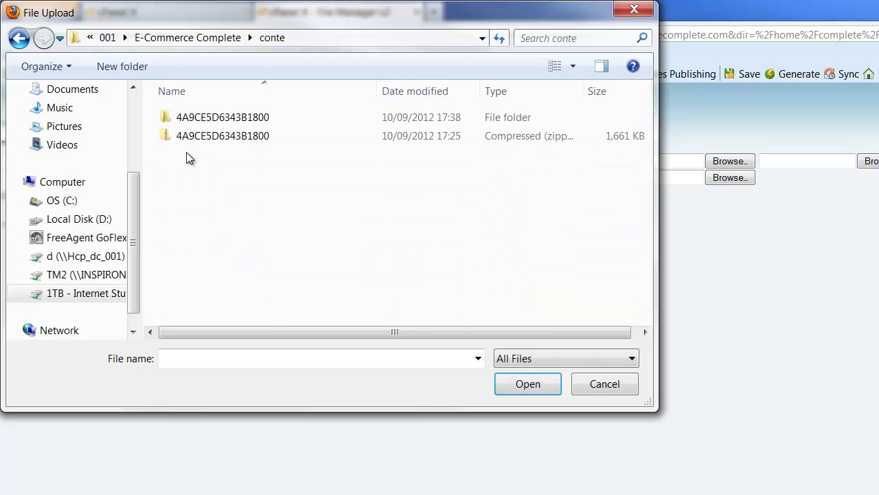
double_click(246, 122)
click(246, 118)
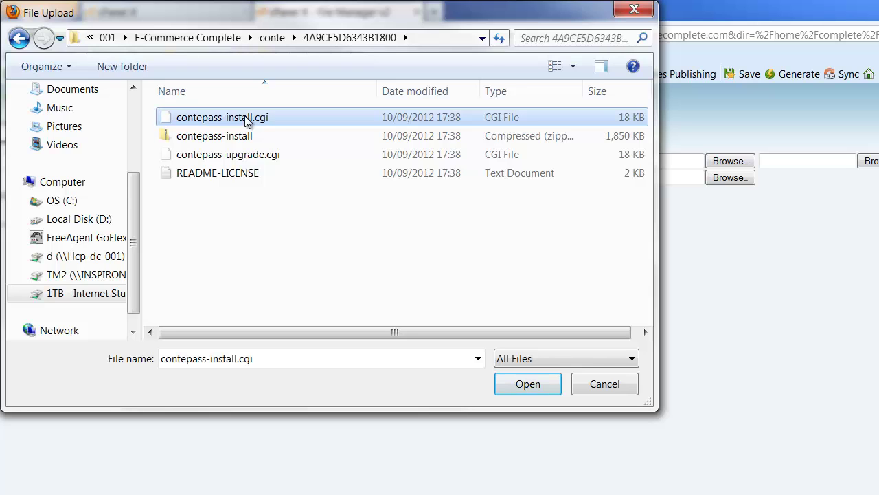
click(527, 385)
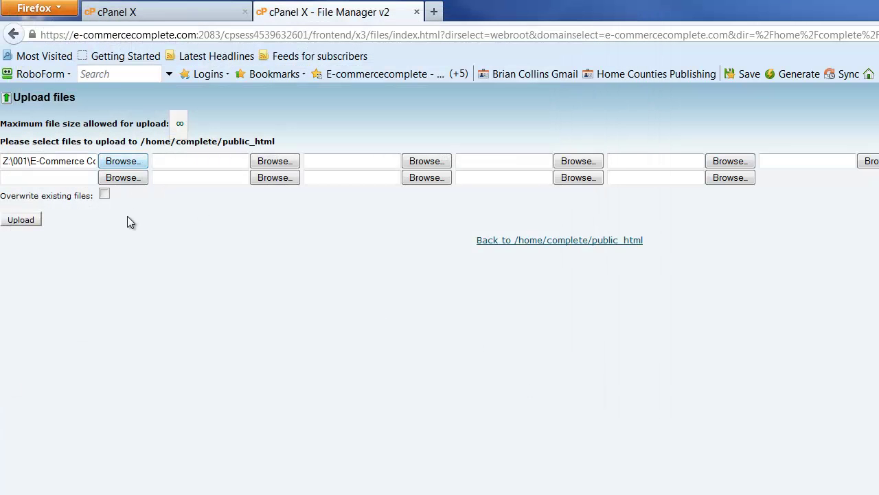
- Choose the contepass-install zip archive as the second upload file
click(128, 178)
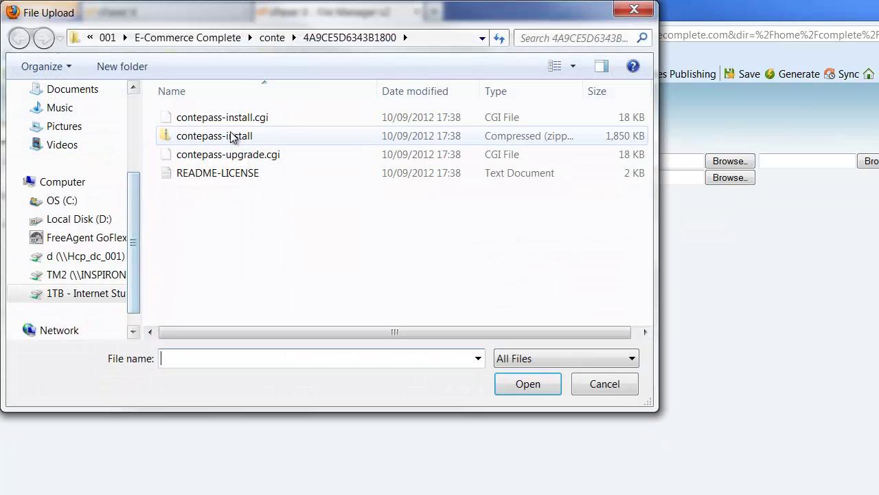
click(230, 118)
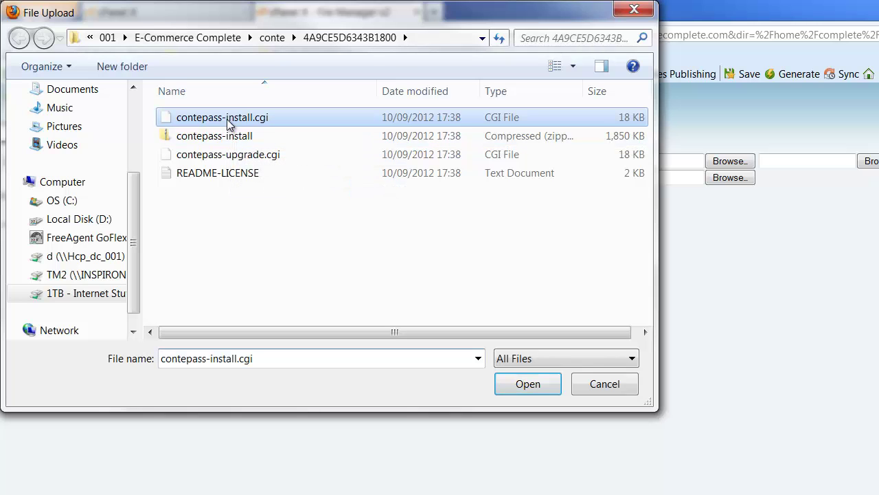
click(214, 135)
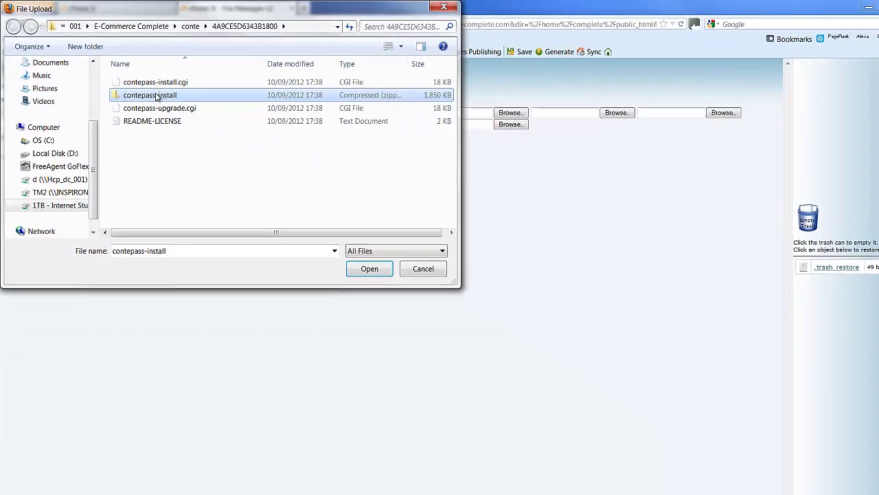
double_click(214, 136)
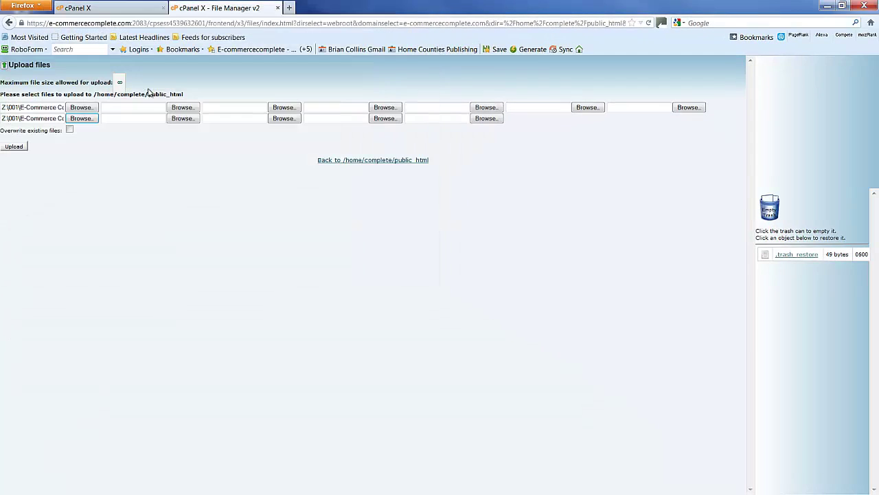
- Upload contepass-install.cgi (17.11 KB) and contepass-install.zip (1.81 MB) to public_html
click(15, 147)
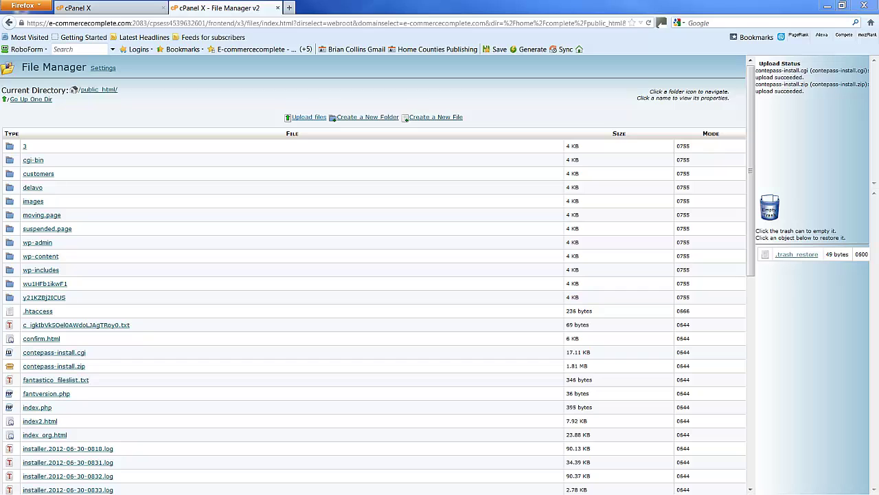
- Grant execute to owner, group and world on contepass-install.cgi, giving permissions 0755
click(68, 353)
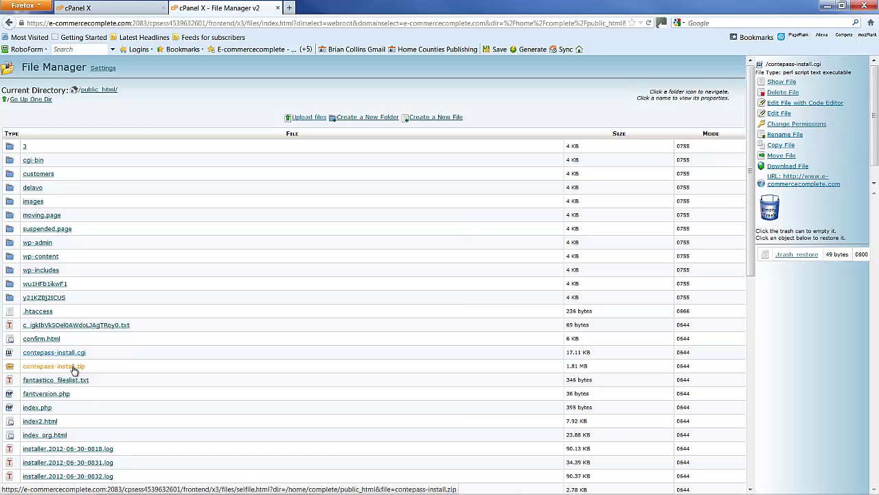
click(74, 368)
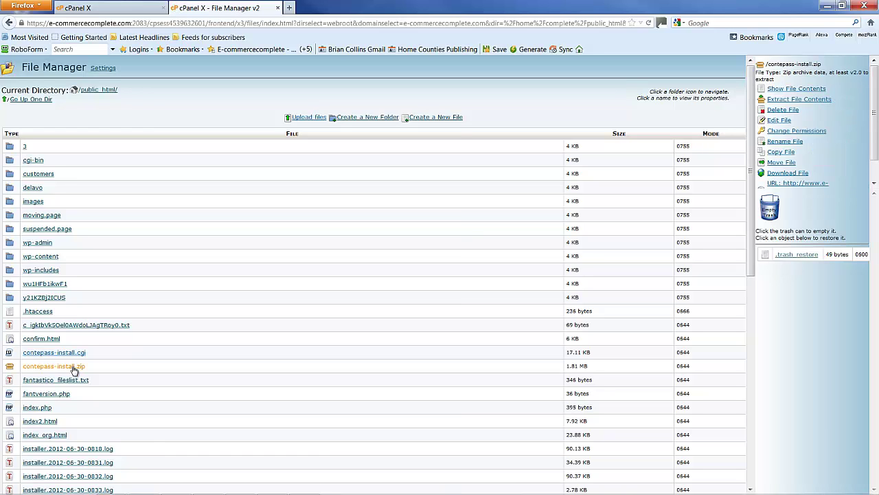
click(72, 353)
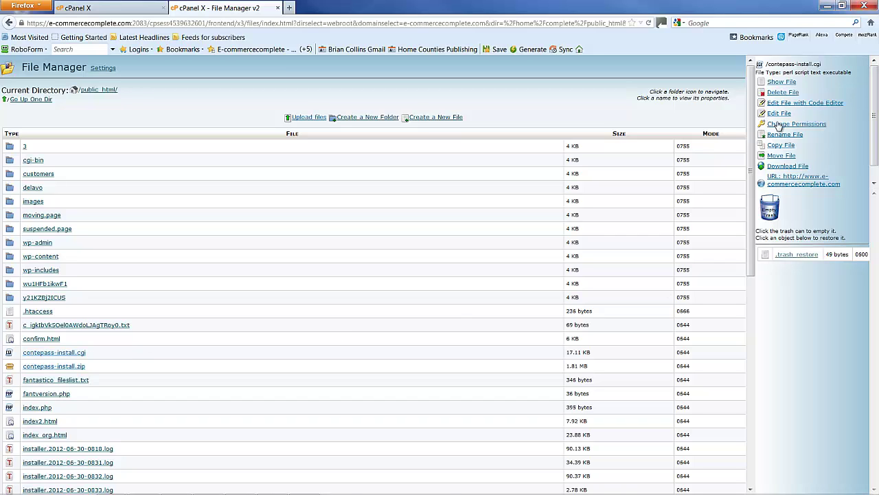
click(778, 125)
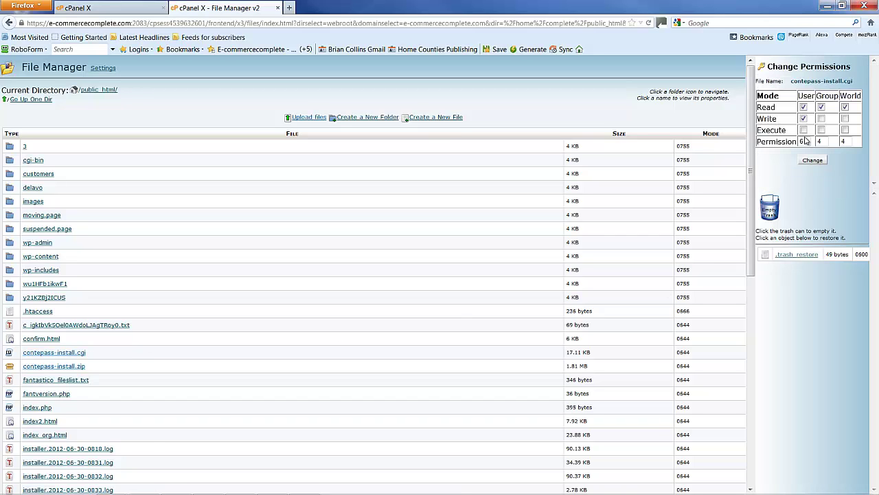
click(804, 129)
click(821, 130)
click(844, 131)
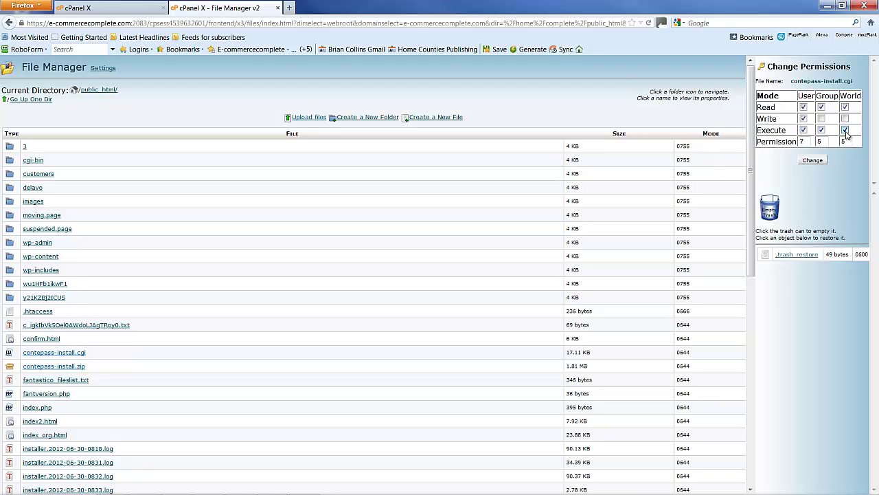
click(817, 161)
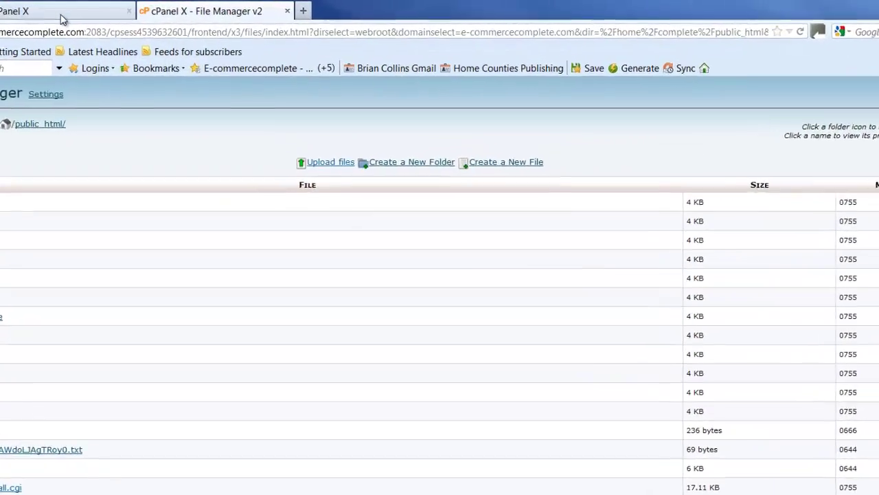
- Create the MySQL database named conte (complete_conte) from the cPanel MySQL Databases page
click(95, 9)
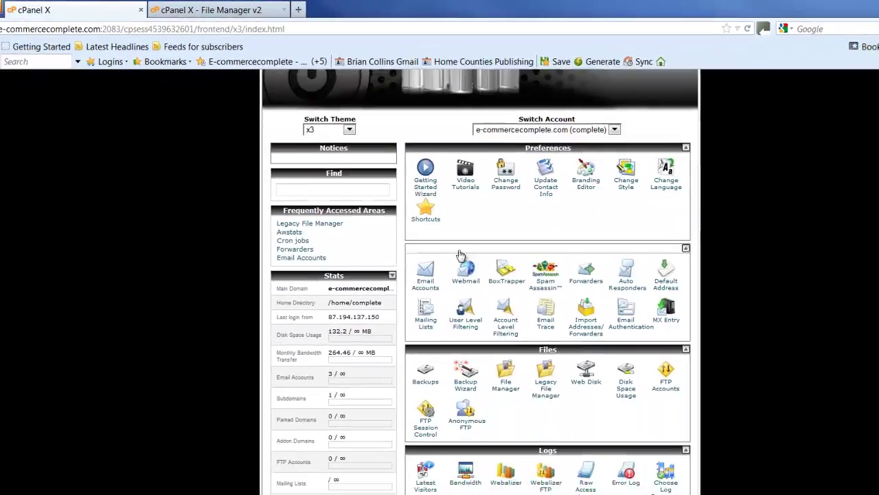
scroll(472, 289, down, 10)
scroll(419, 205, down, 2)
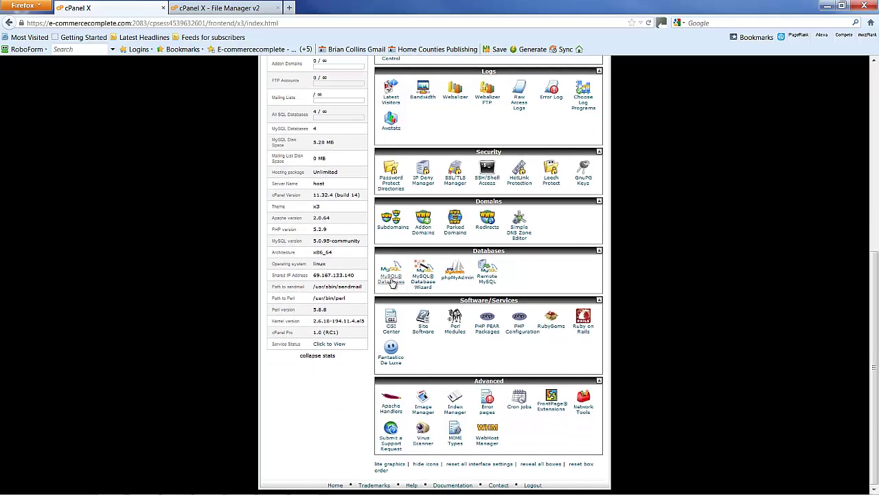
click(391, 274)
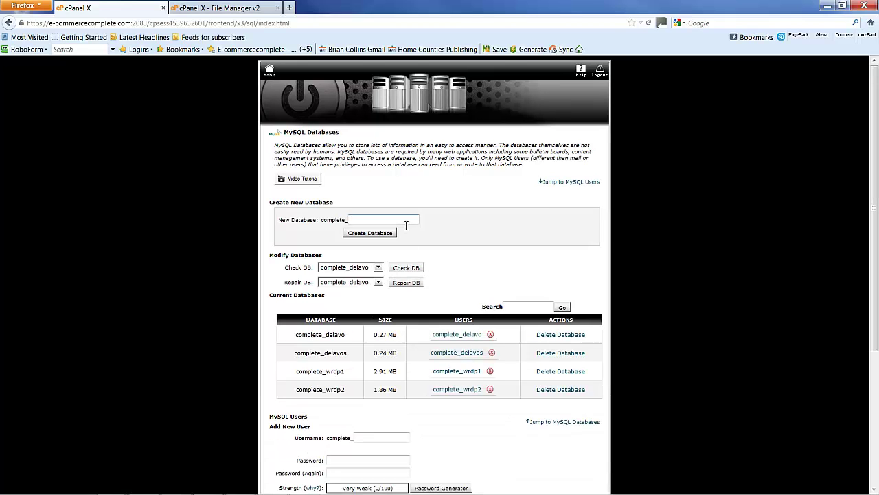
text(co)
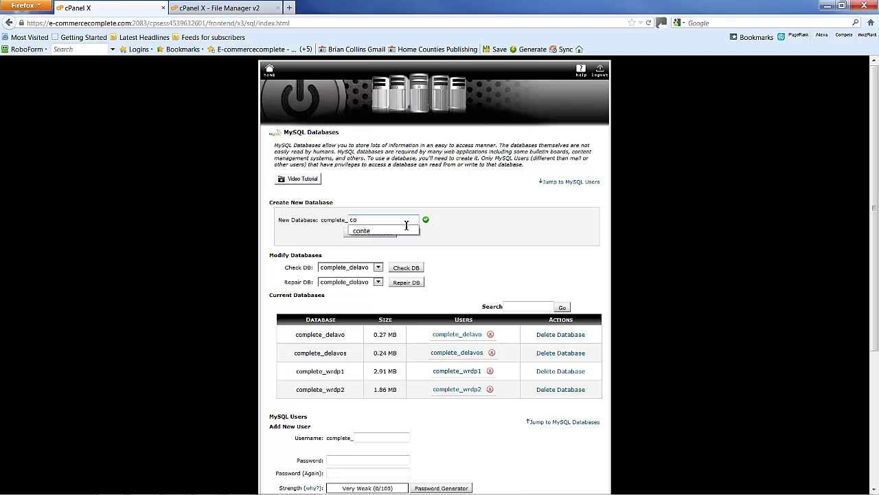
click(388, 231)
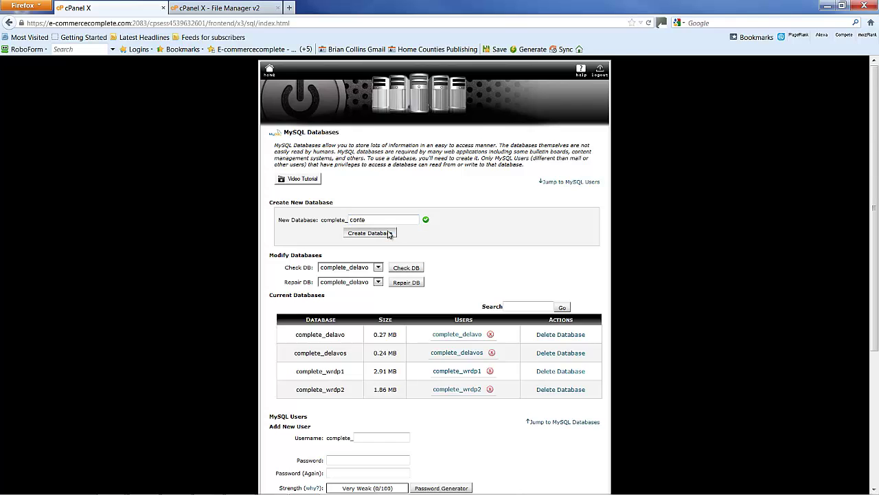
click(386, 234)
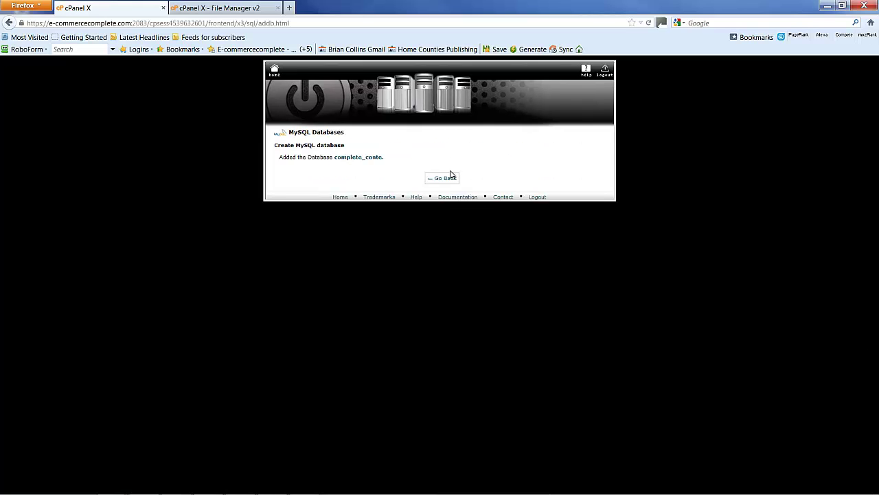
click(445, 180)
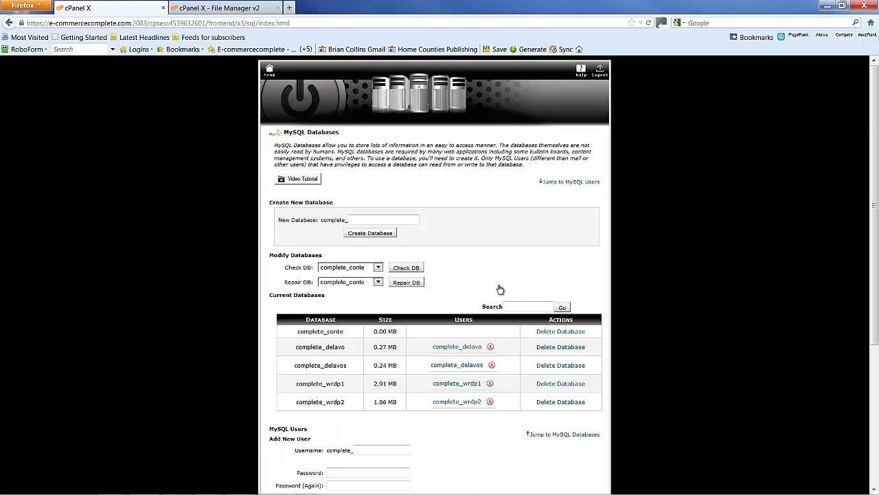
scroll(498, 294, down, 2)
scroll(498, 297, down, 4)
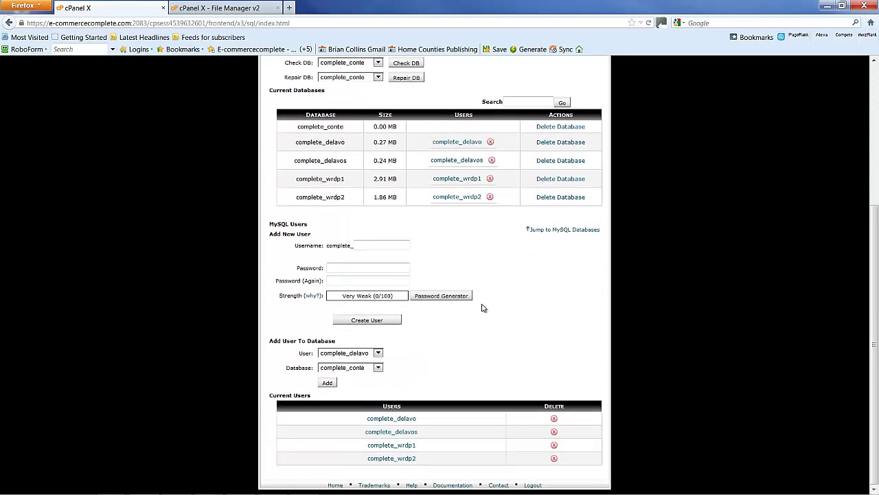
- Enter conte as the new MySQL username, then generate, copy and confirm a strong password
click(366, 247)
text(c)
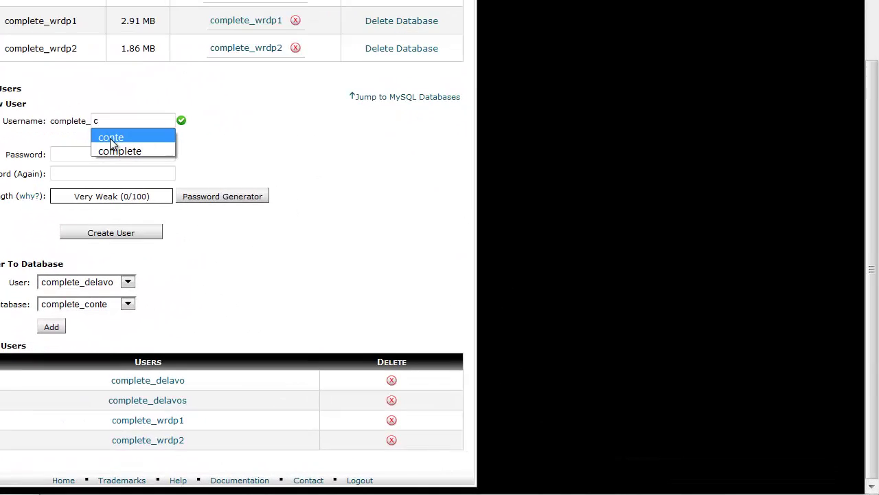
click(367, 256)
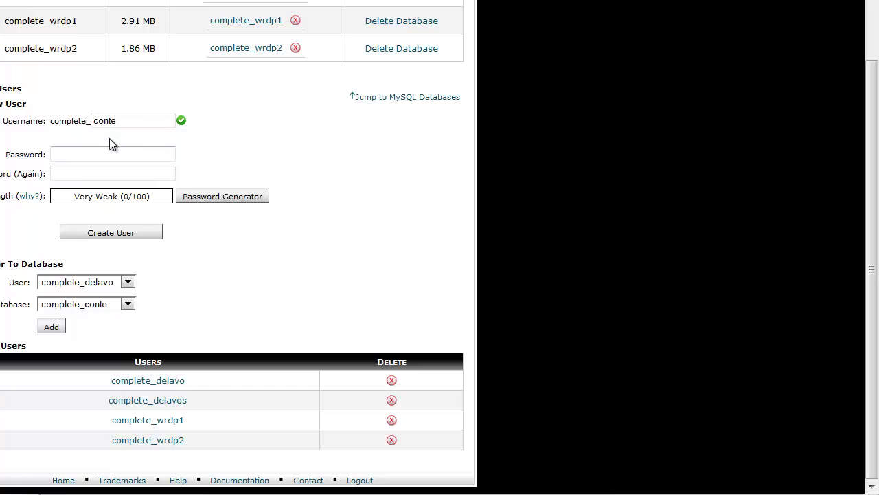
click(246, 198)
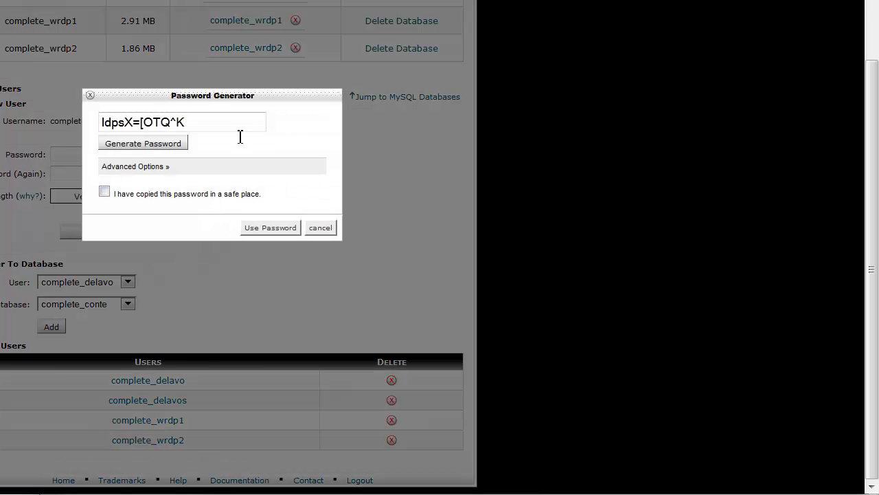
drag(239, 123, 92, 131)
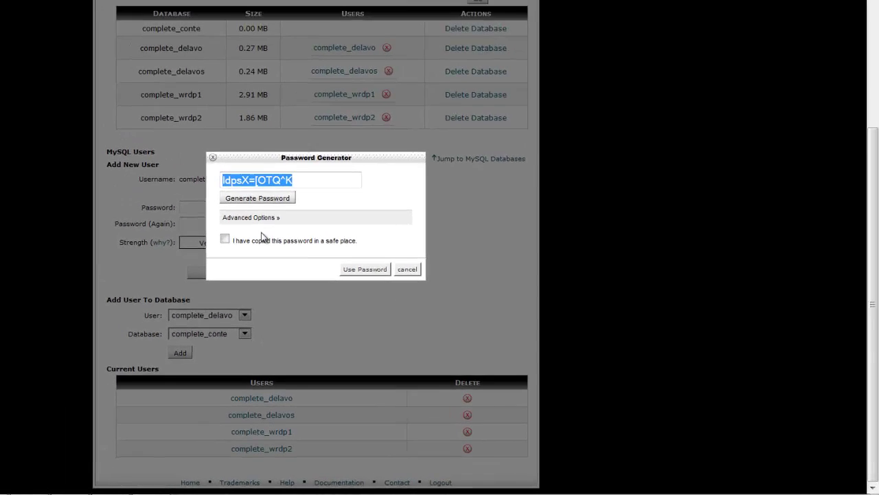
click(103, 192)
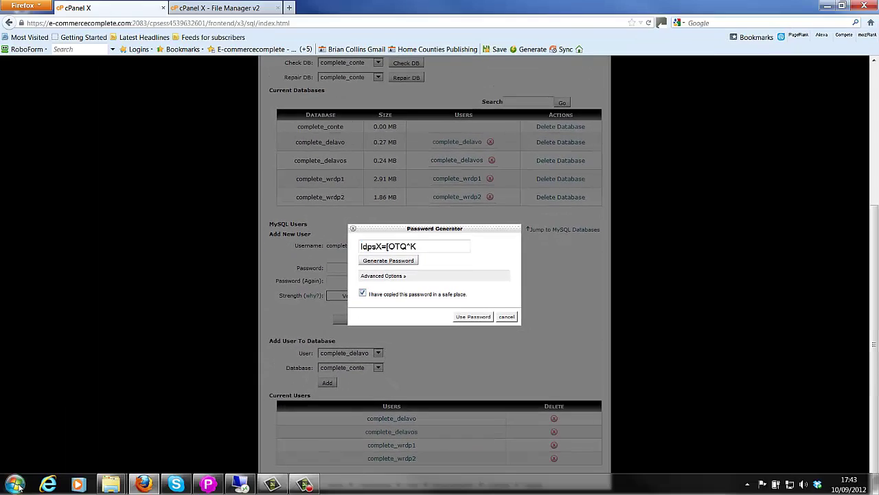
click(15, 484)
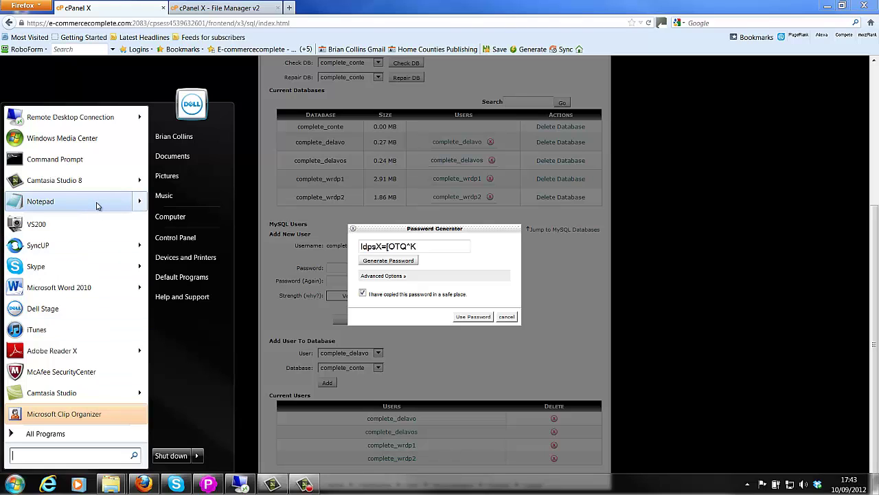
mouse_move(97, 206)
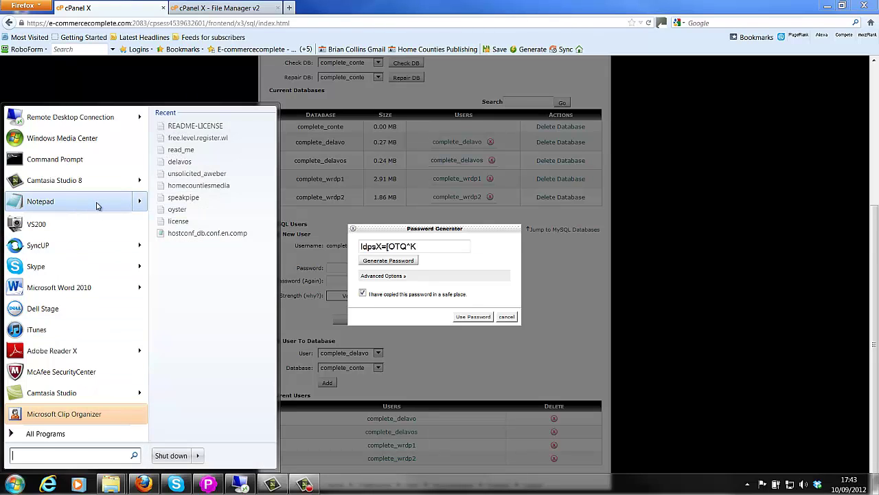
- Paste the generated password into a new untitled Notepad document with two blank lines above it
click(97, 206)
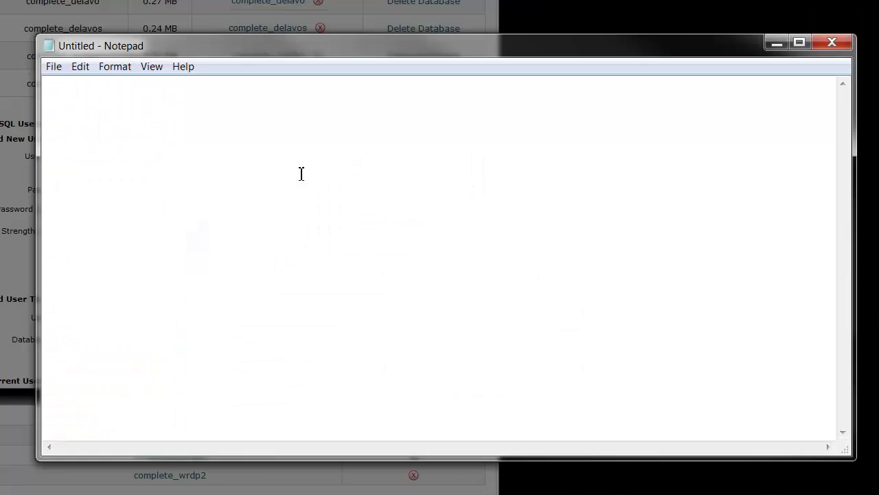
key(Return)
key(Return)
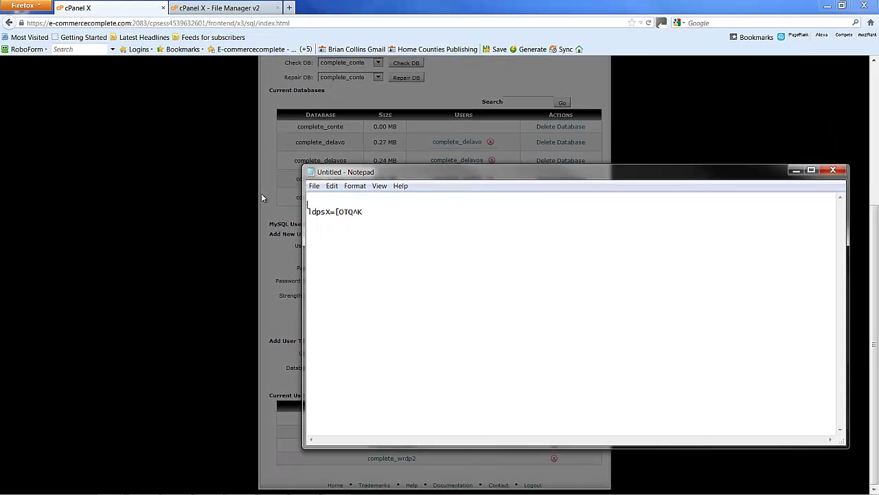
- Use the generated password in both fields and create the complete_conte MySQL user
click(261, 198)
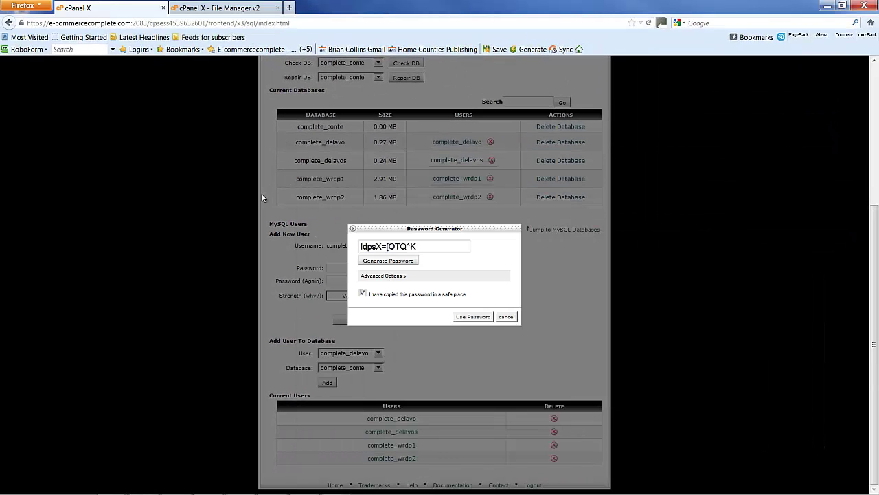
click(473, 317)
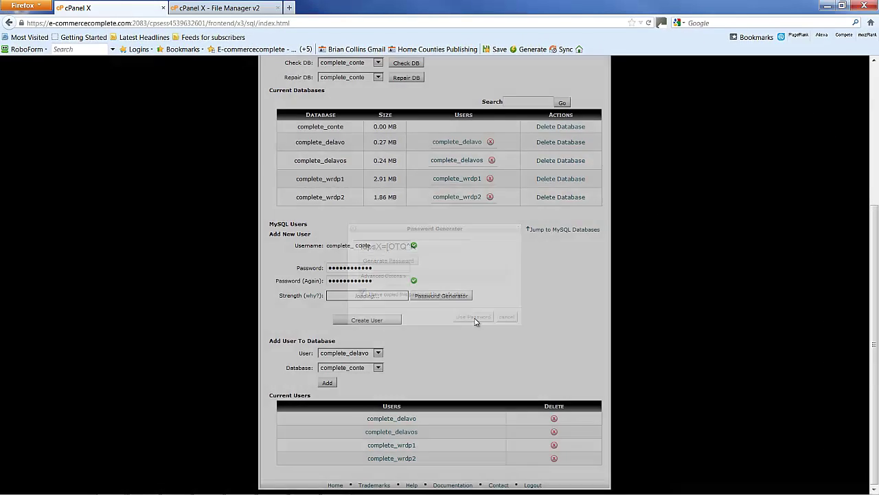
click(367, 322)
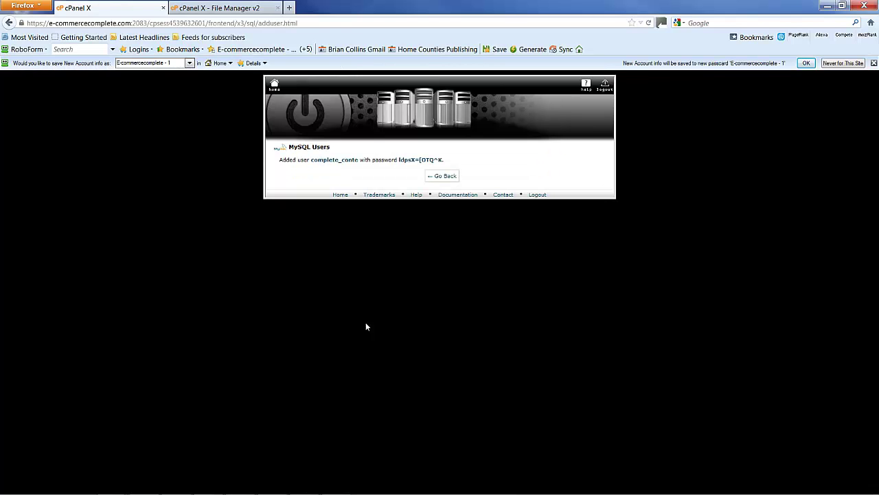
- Add user complete_conte to database complete_conte, opening its Manage User Privileges page
click(440, 177)
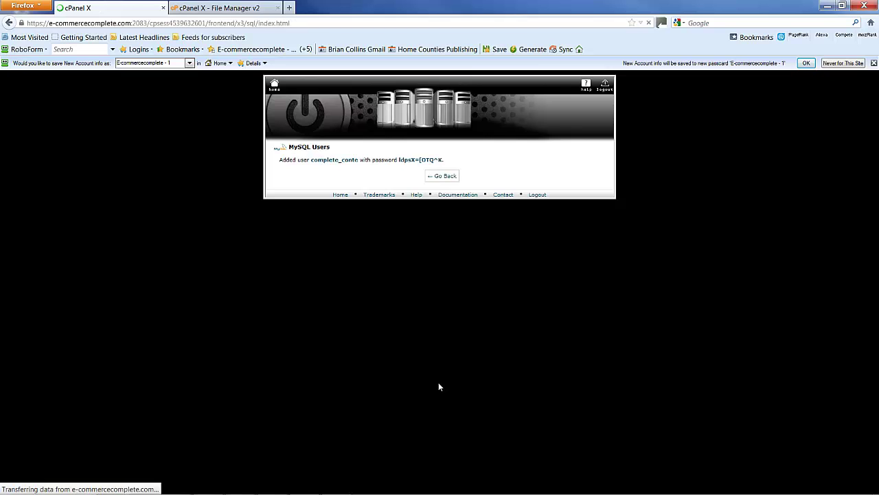
scroll(433, 364, down, 4)
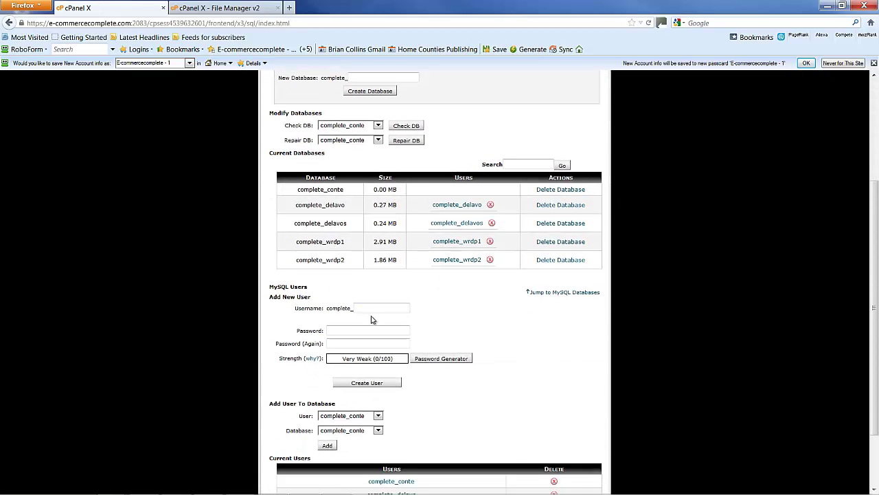
scroll(371, 323, down, 2)
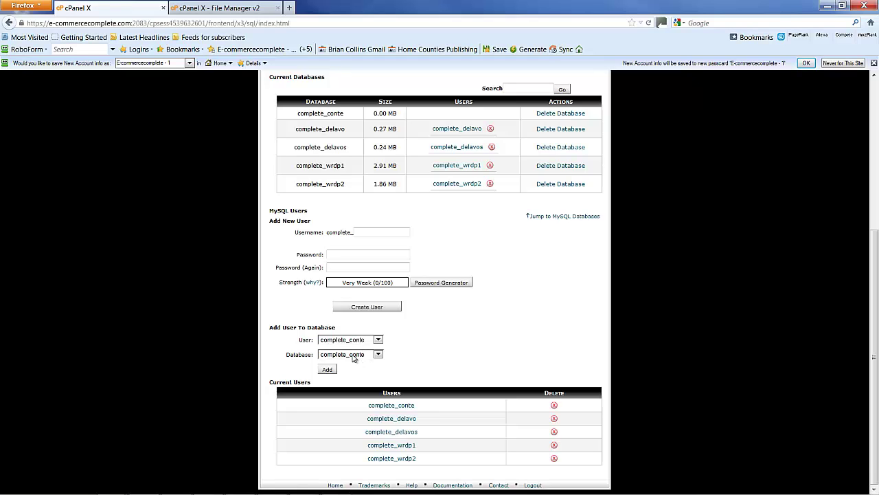
click(327, 371)
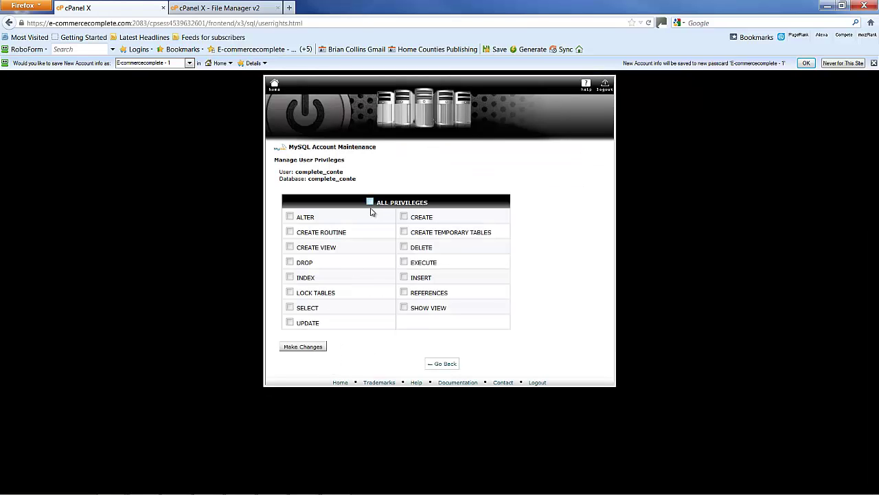
- Grant complete_conte ALL PRIVILEGES on the complete_conte database, save, and return to MySQL Databases
click(370, 202)
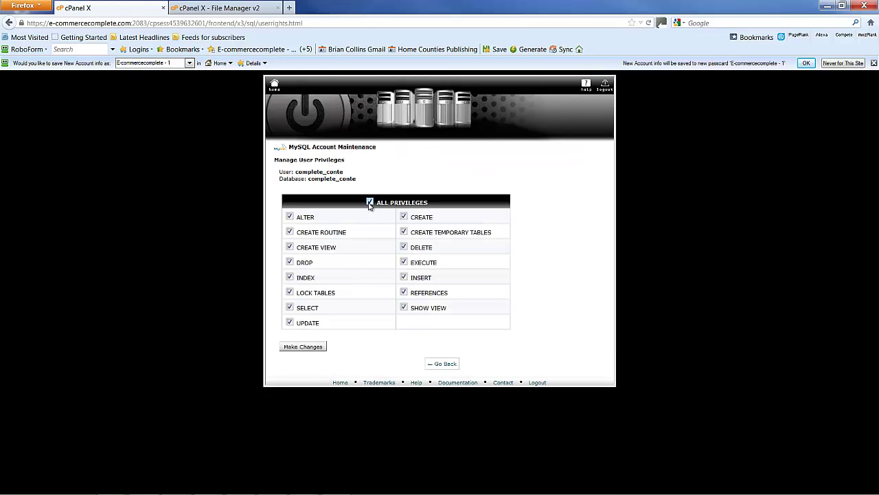
click(310, 347)
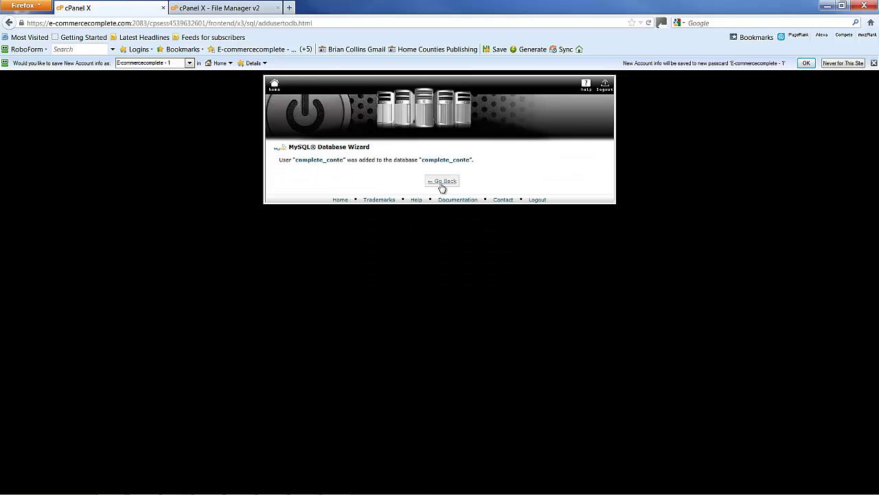
click(434, 181)
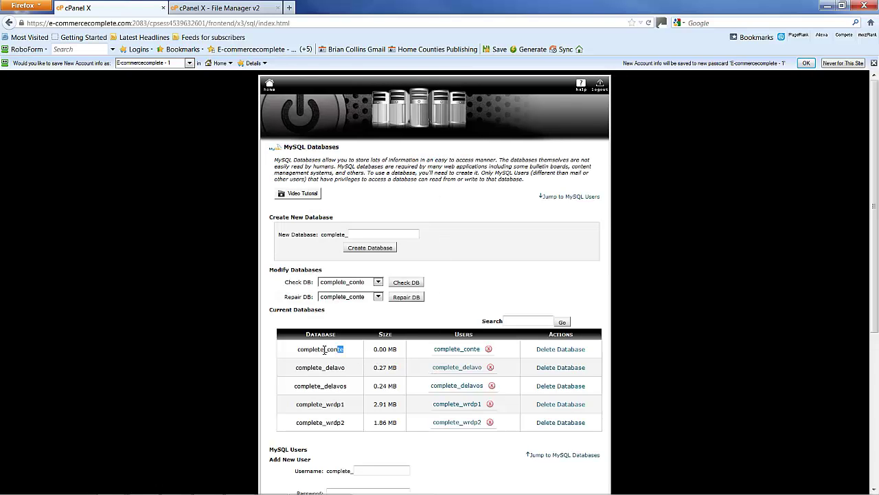
- Copy the database name complete_conte into the Notepad note, then return to File Manager
drag(343, 349, 300, 351)
key(ctrl+c)
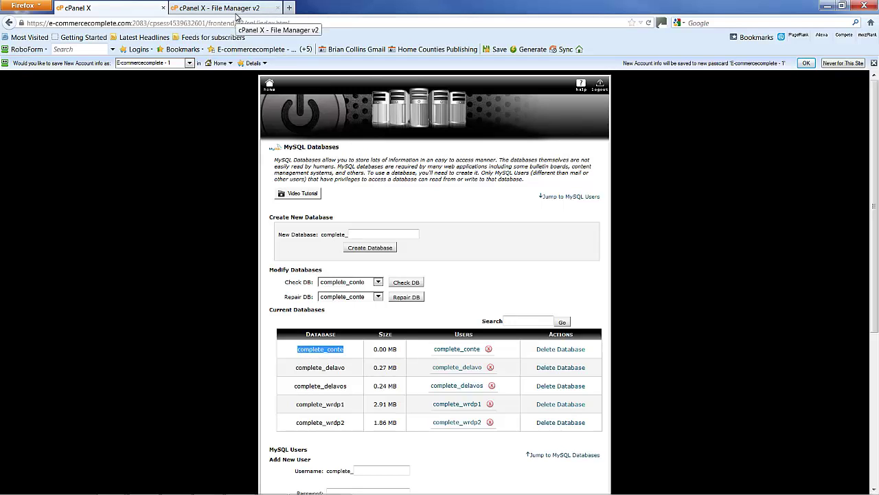
click(336, 484)
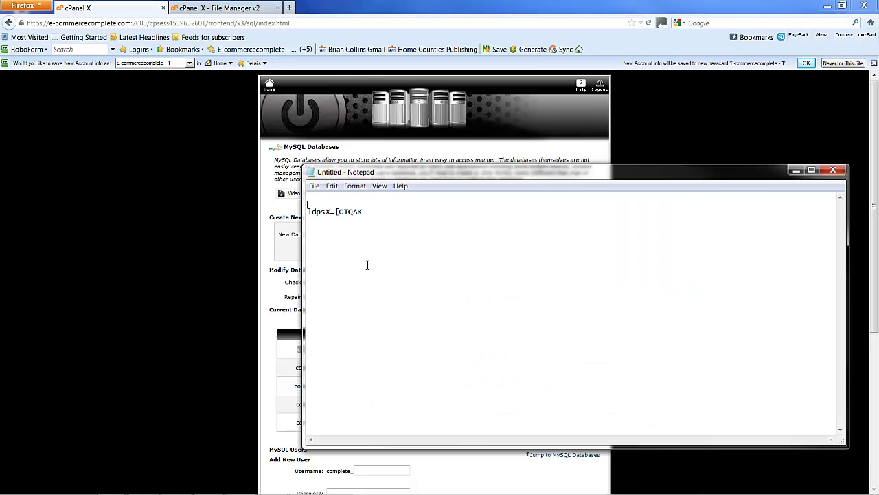
key(ctrl+v)
key(ctrl+v)
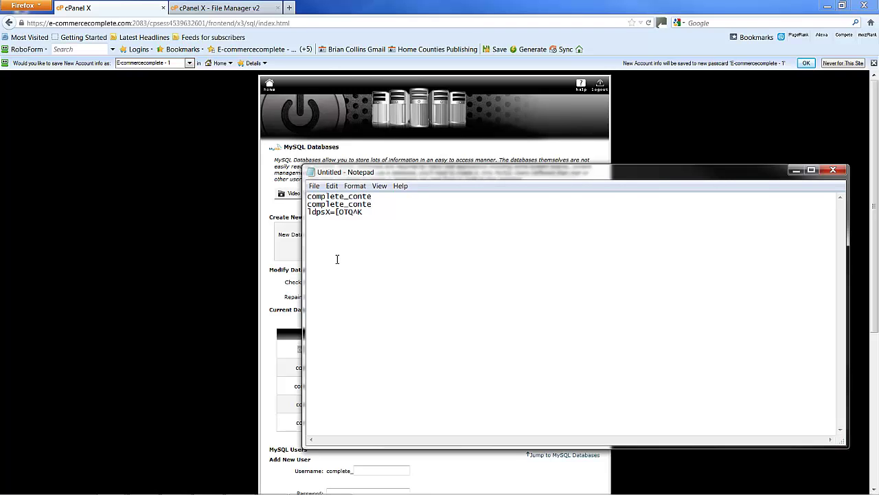
click(229, 10)
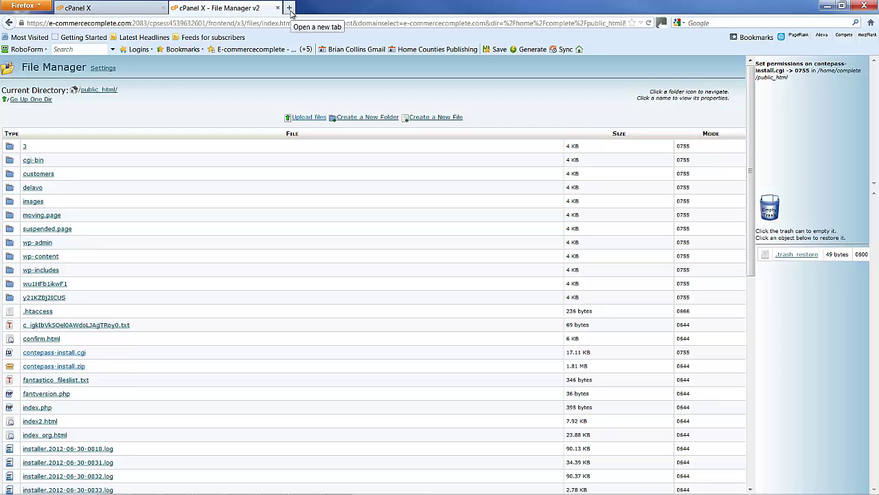
- In a new tab, load e-commercecomplete.com/contepass-install.cgi to reach the ContePass installer
click(290, 8)
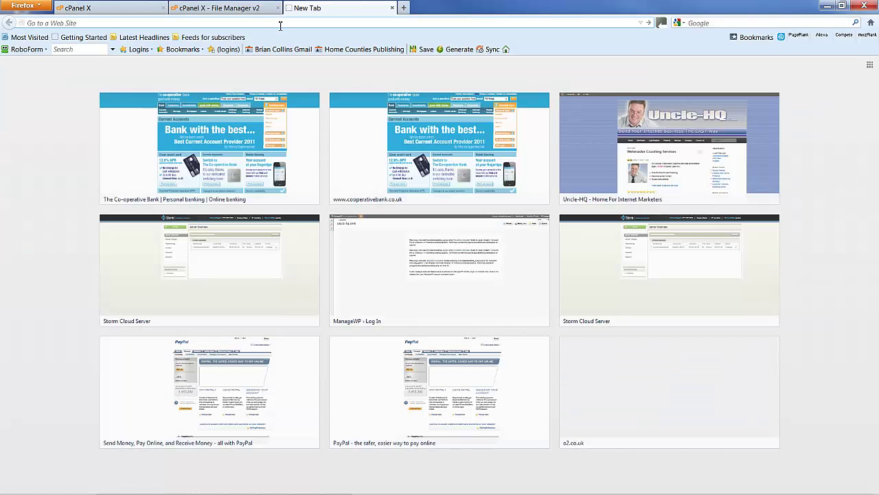
text(e-com)
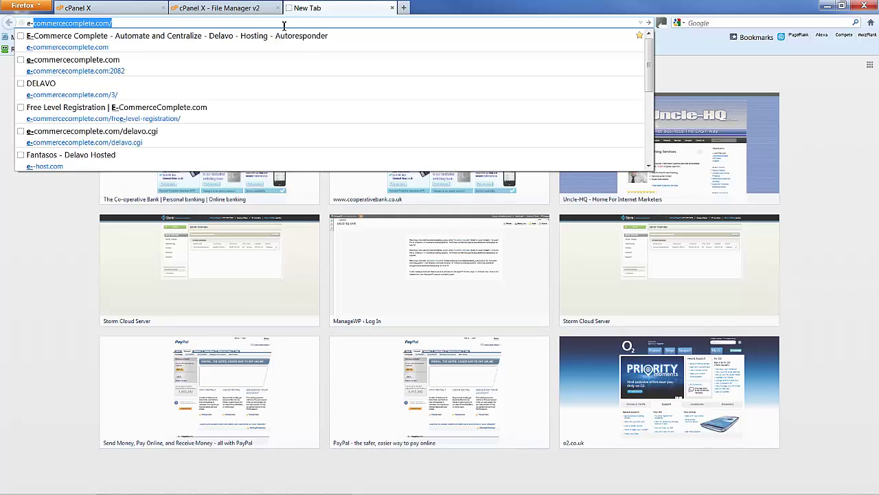
text(merce)
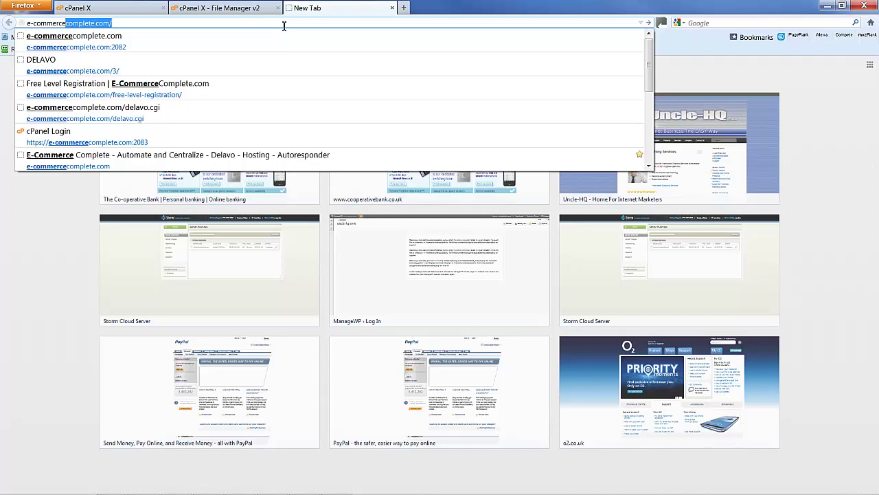
key(Return)
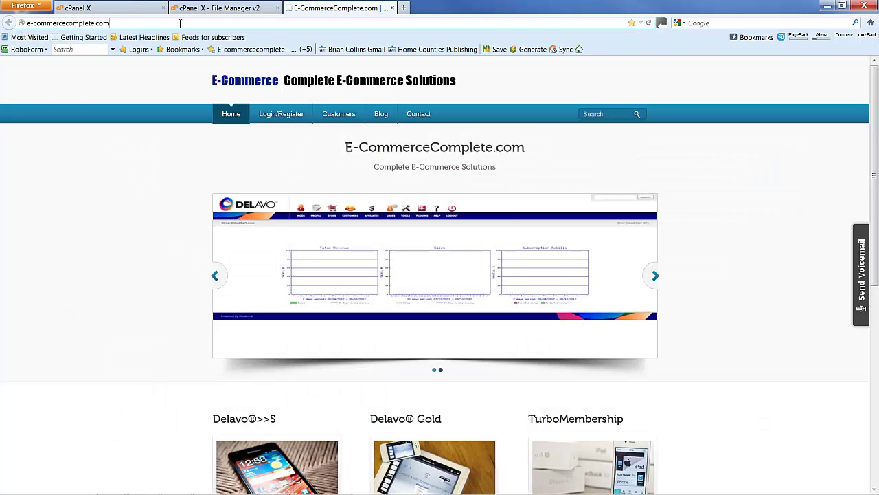
text(/contepass-install)
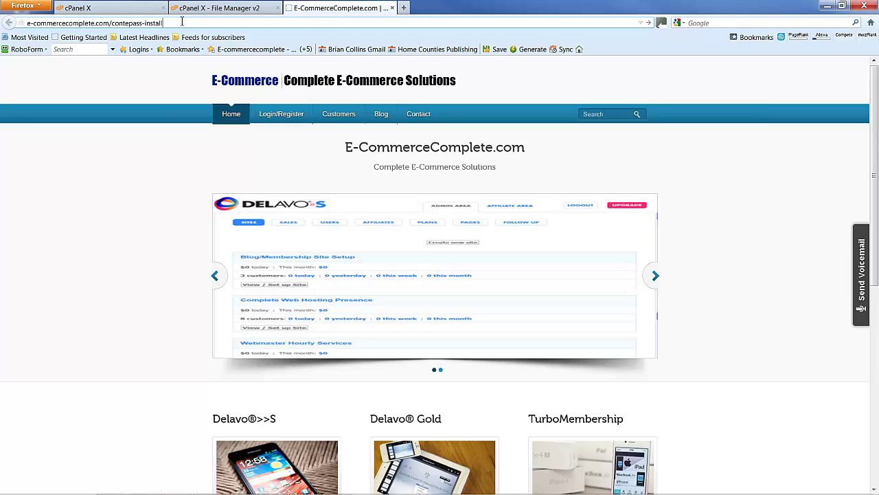
text(.cgi)
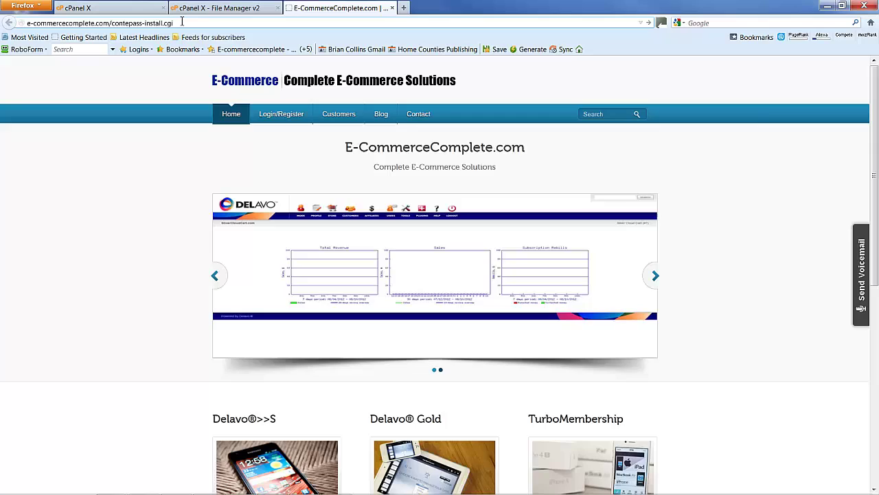
key(Return)
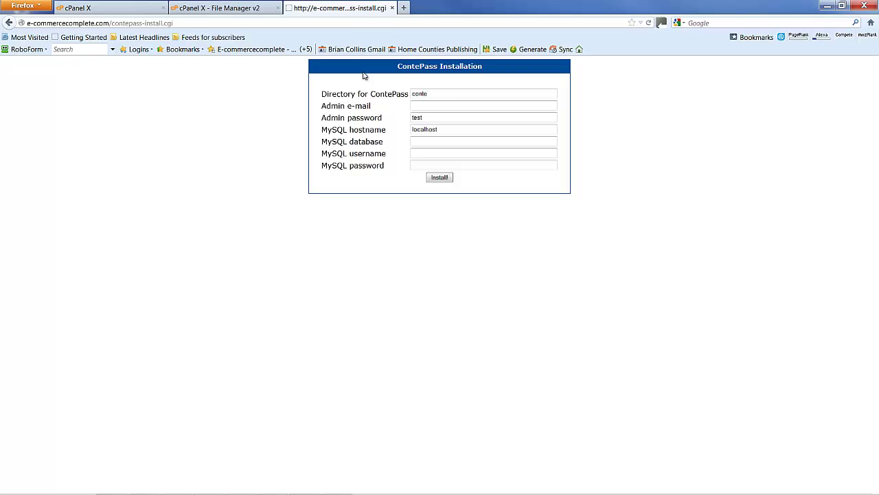
- Fill the Admin e-mail field with the site's admin address from autocomplete
click(448, 104)
click(658, 140)
text(adm)
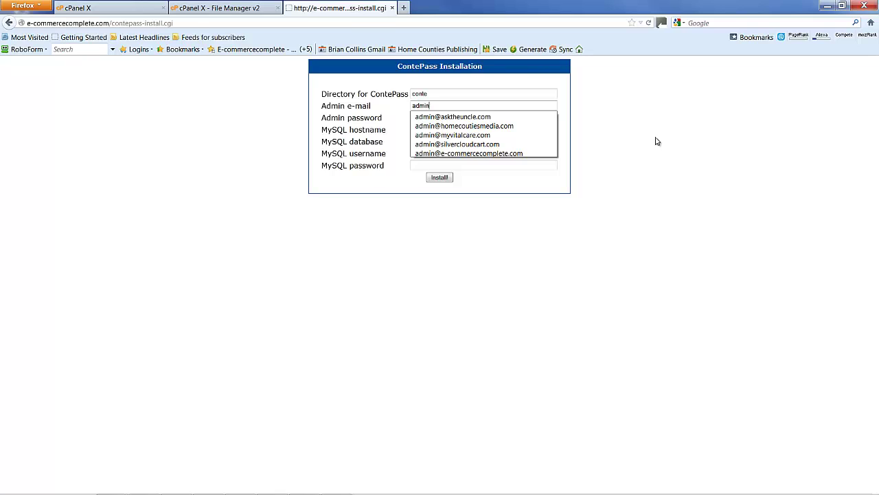
text(in)
click(516, 154)
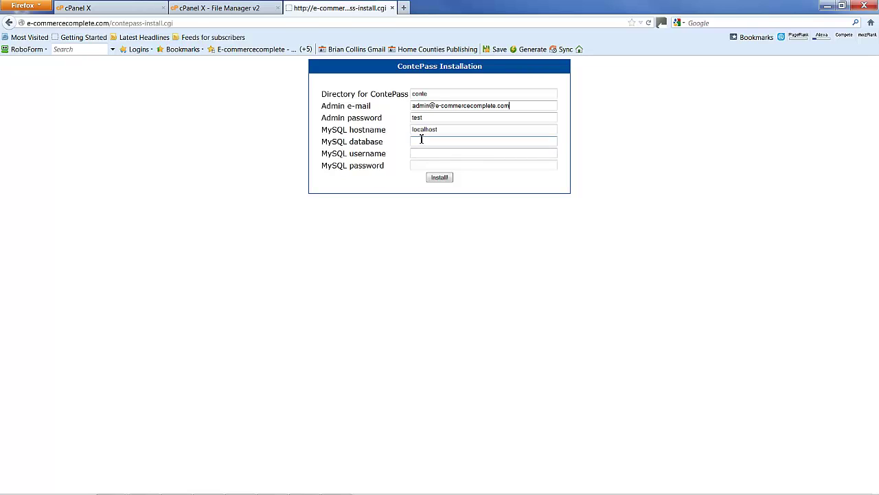
- Enter complete_conte as both the MySQL database and MySQL username
click(421, 145)
key(ctrl+v)
click(435, 155)
key(ctrl+v)
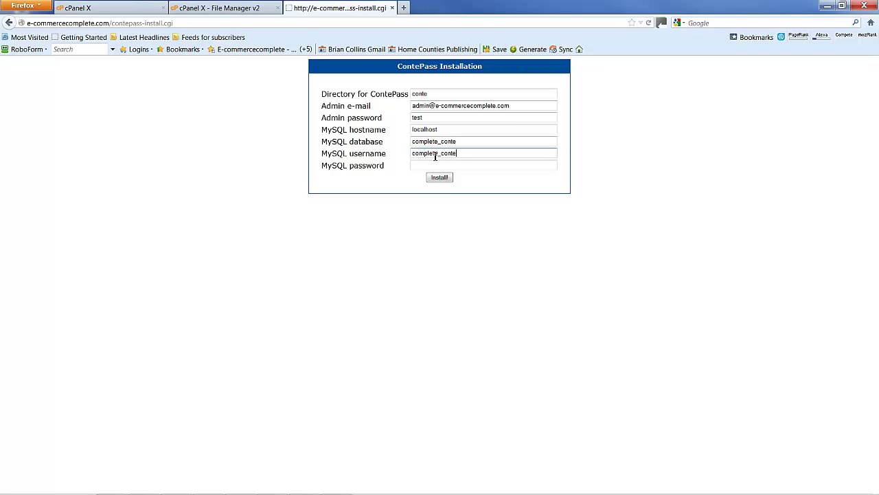
- Paste the saved MySQL password from Notepad into the form and run the installation
mouse_move(440, 489)
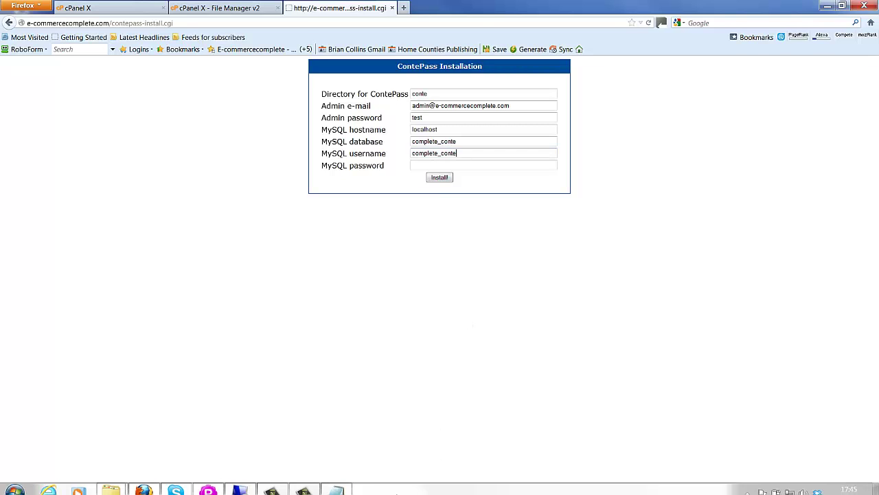
click(336, 484)
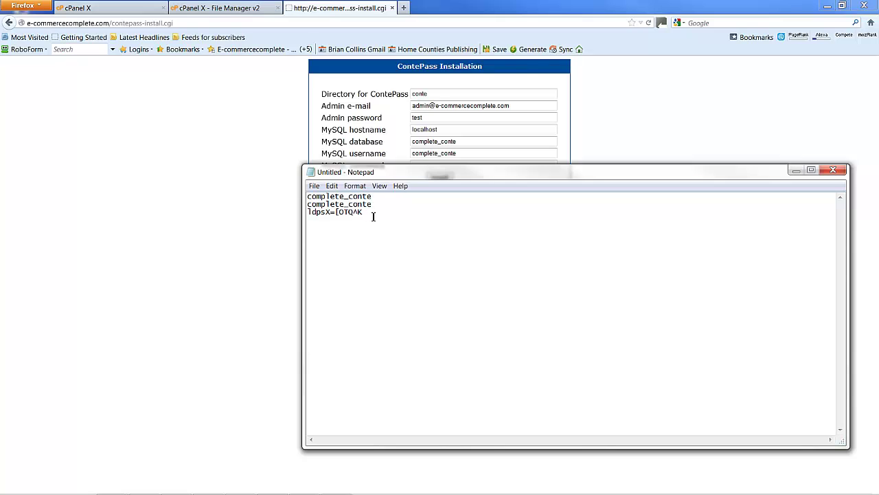
drag(371, 212, 300, 223)
key(ctrl+c)
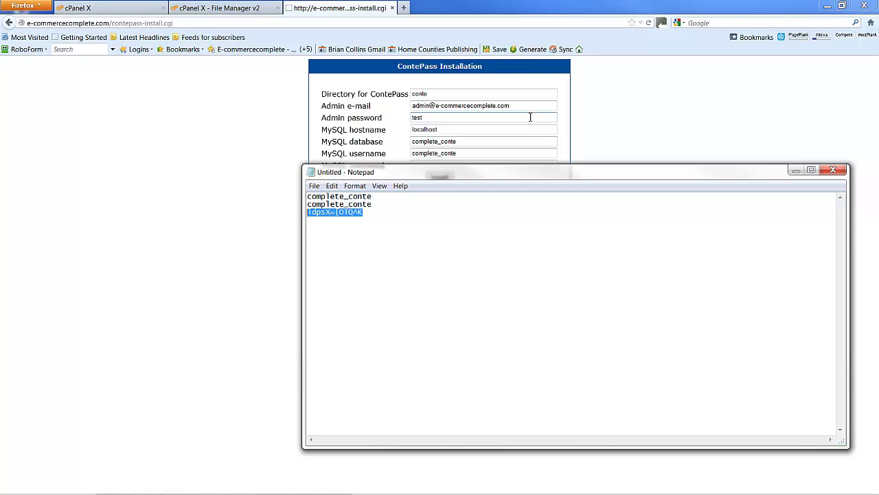
click(529, 118)
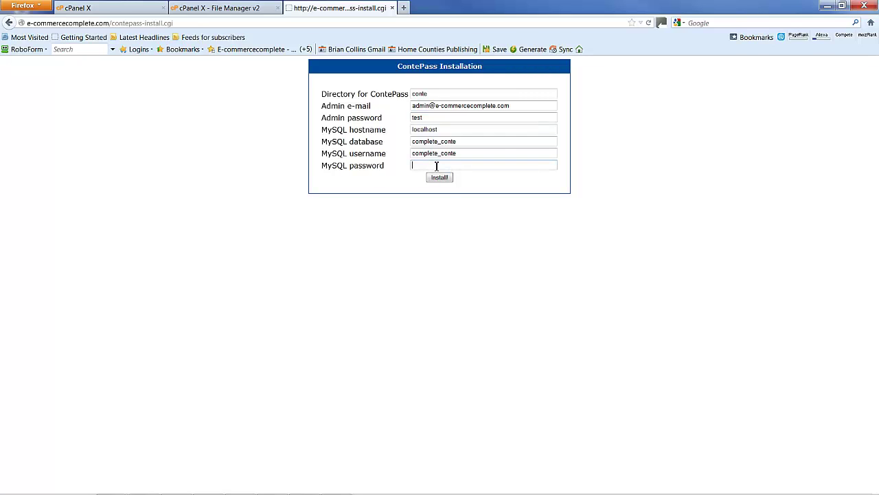
key(ctrl+v)
click(438, 180)
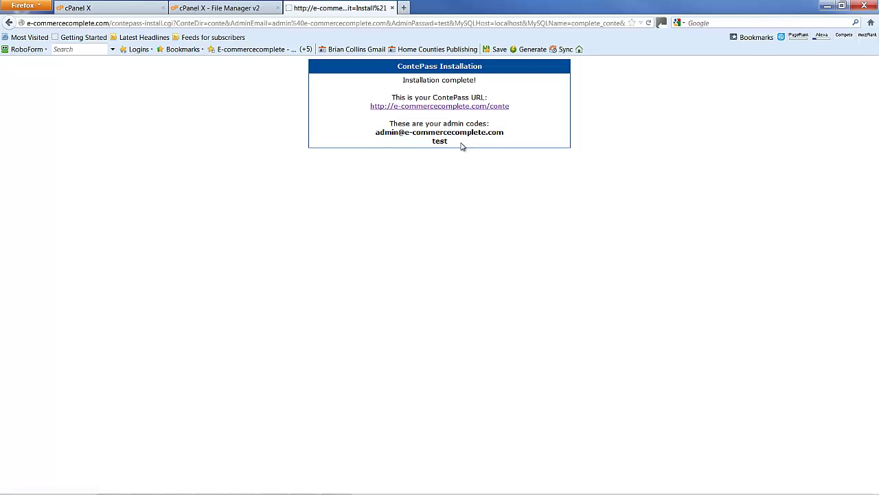
drag(451, 145, 412, 143)
drag(522, 140, 433, 141)
click(529, 136)
triple_click(379, 135)
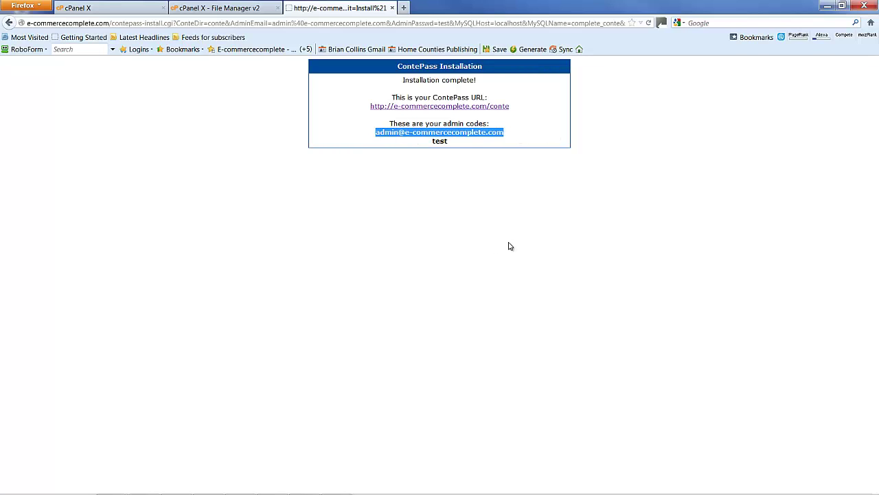
click(446, 106)
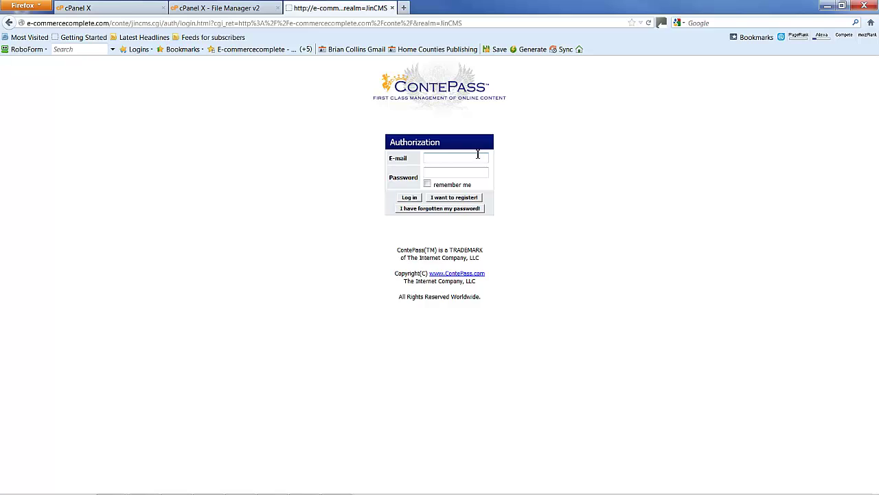
- Sign in with the saved admin e-mail and the admin password
click(463, 160)
key(Down)
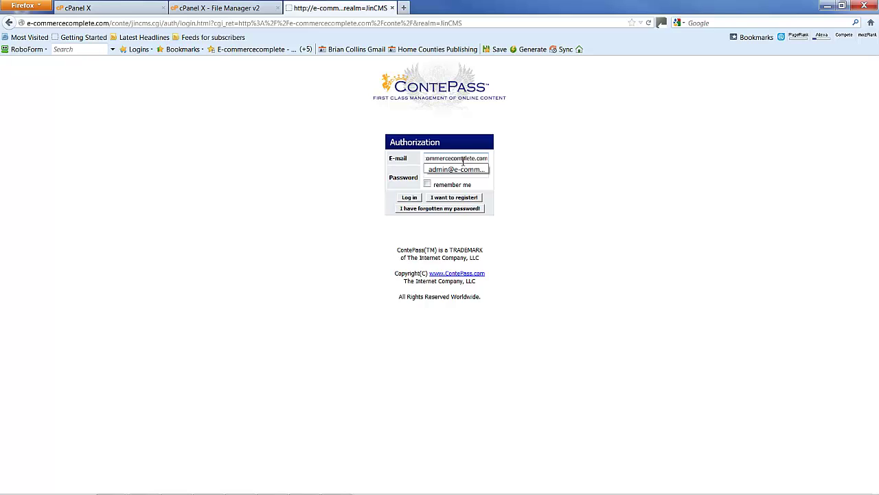
key(Down)
key(Return)
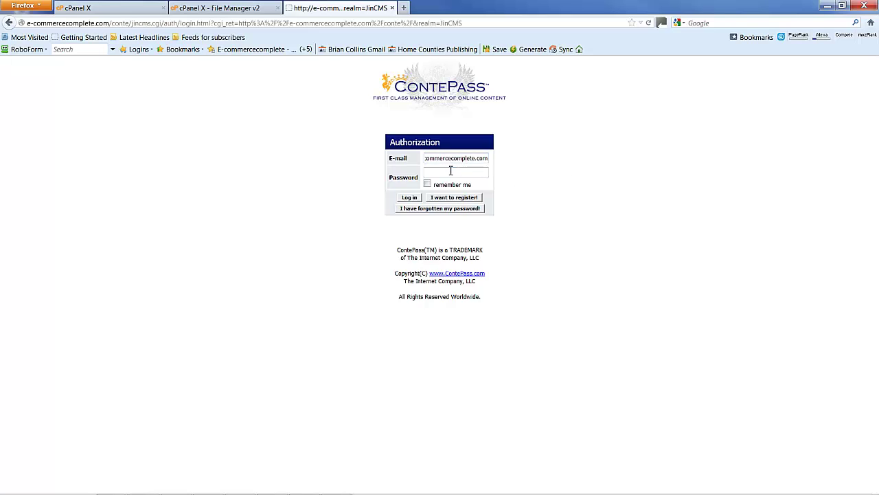
click(451, 171)
text(••••)
click(410, 198)
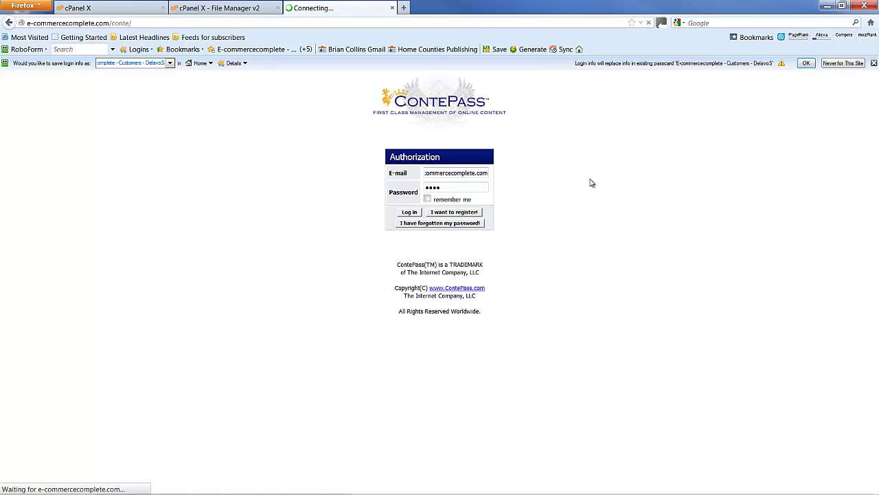